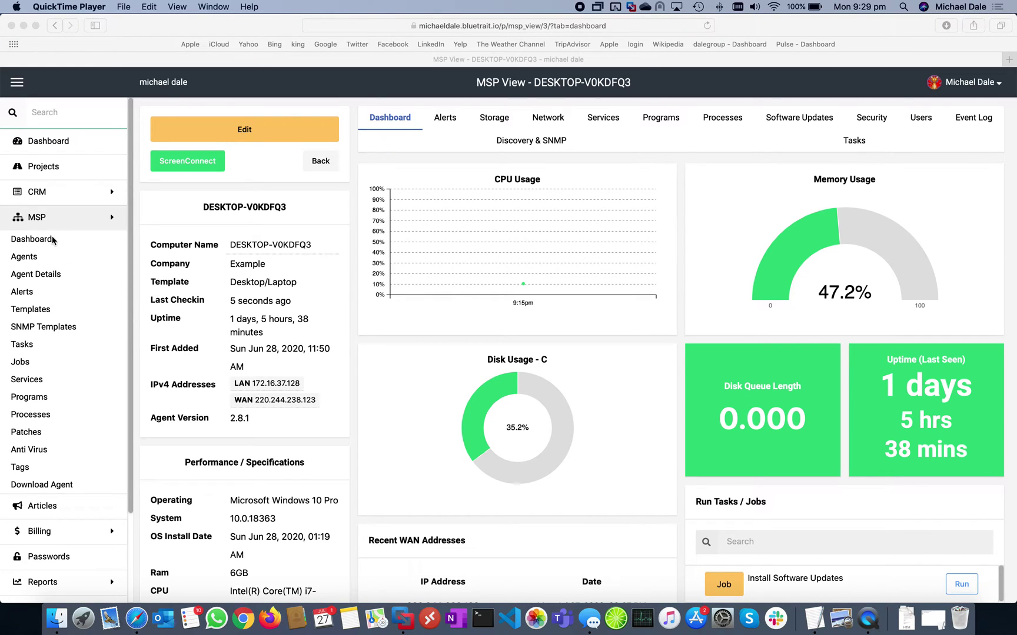
View the MSP dashboard statistics and open the list of MSP agents
{"action": "left_click", "coordinate": [92, 257]}
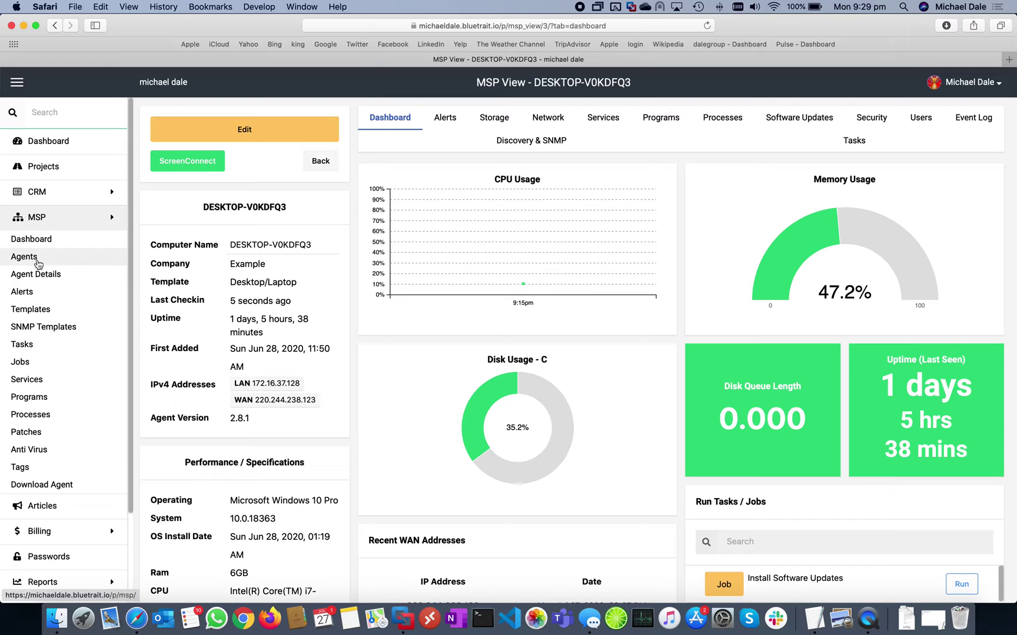
{"action": "left_click", "coordinate": [38, 241]}
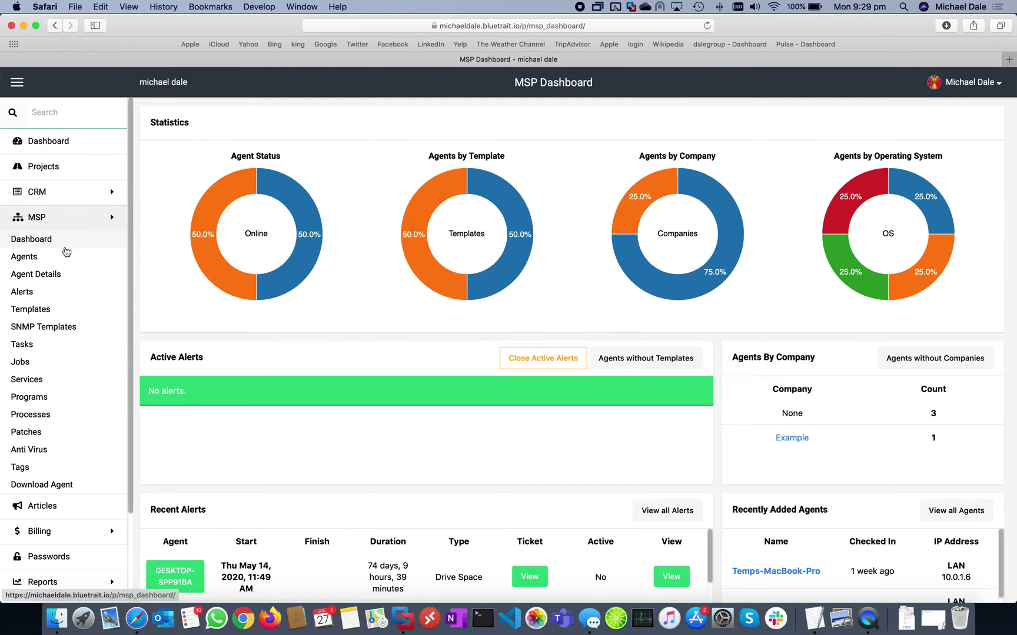
{"action": "left_click", "coordinate": [23, 256]}
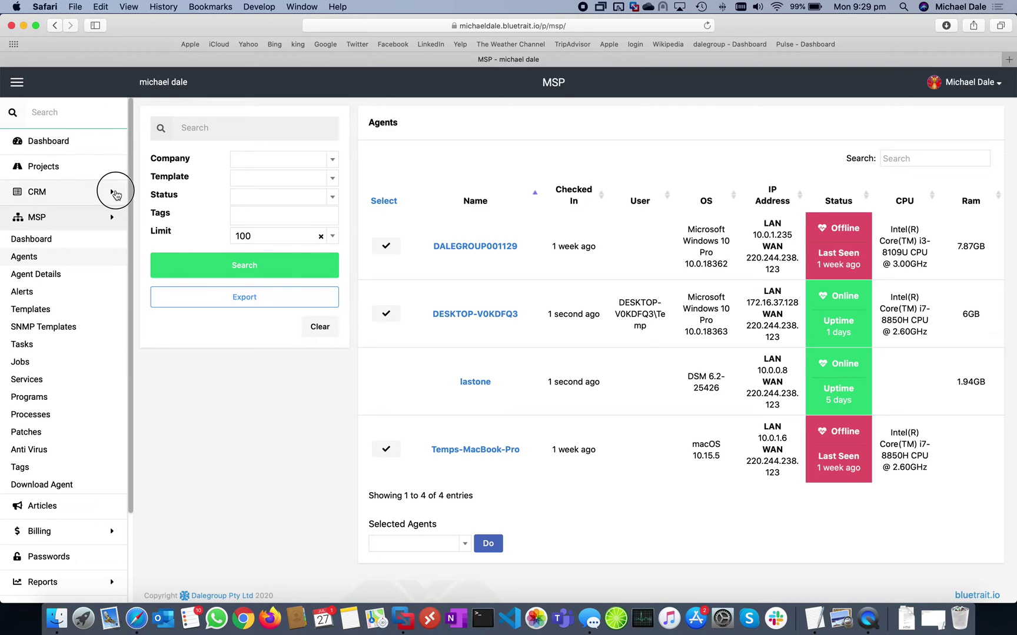
View the CRM domains list and return to the MSP agents list
{"action": "left_click", "coordinate": [109, 193]}
{"action": "left_click", "coordinate": [75, 231]}
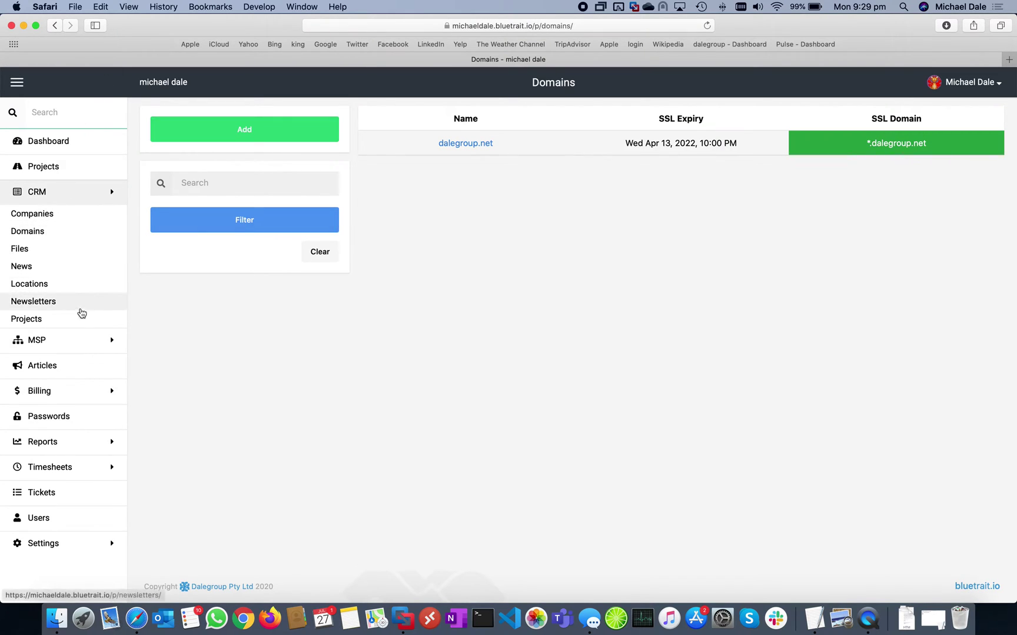
{"action": "left_click", "coordinate": [80, 340]}
{"action": "left_click", "coordinate": [53, 259]}
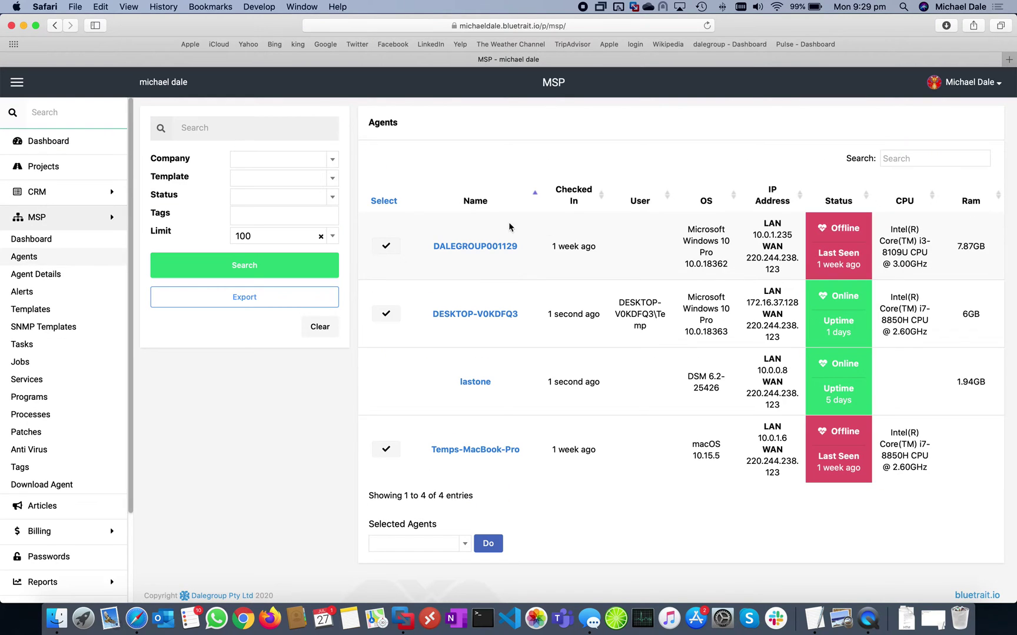
Open the agent DESKTOP-V0KDFQ3 and view its recent tasks and its network details
{"action": "left_click", "coordinate": [487, 315]}
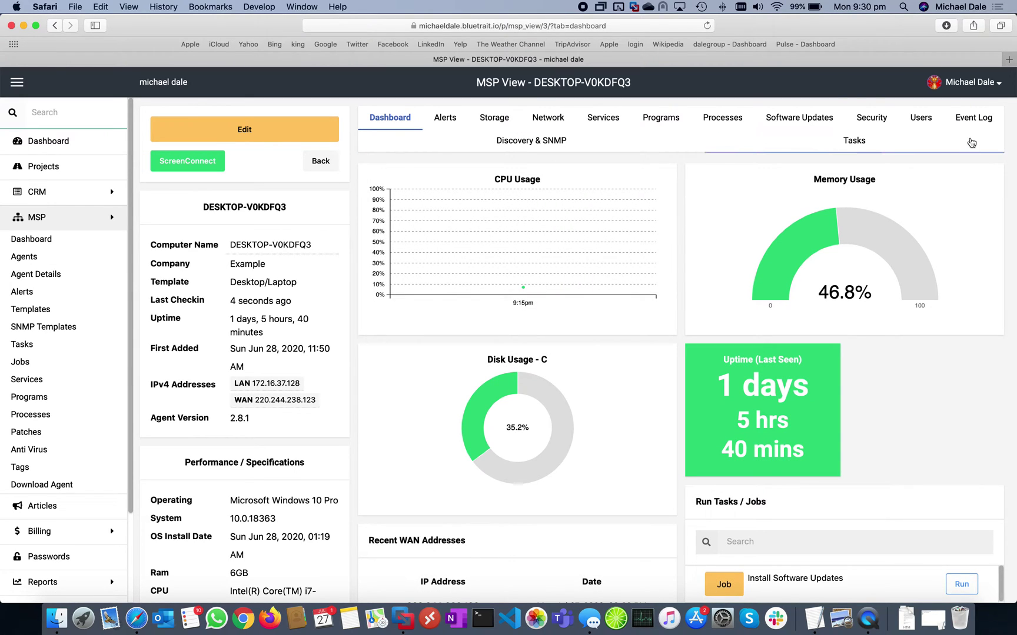
{"action": "left_click", "coordinate": [869, 146]}
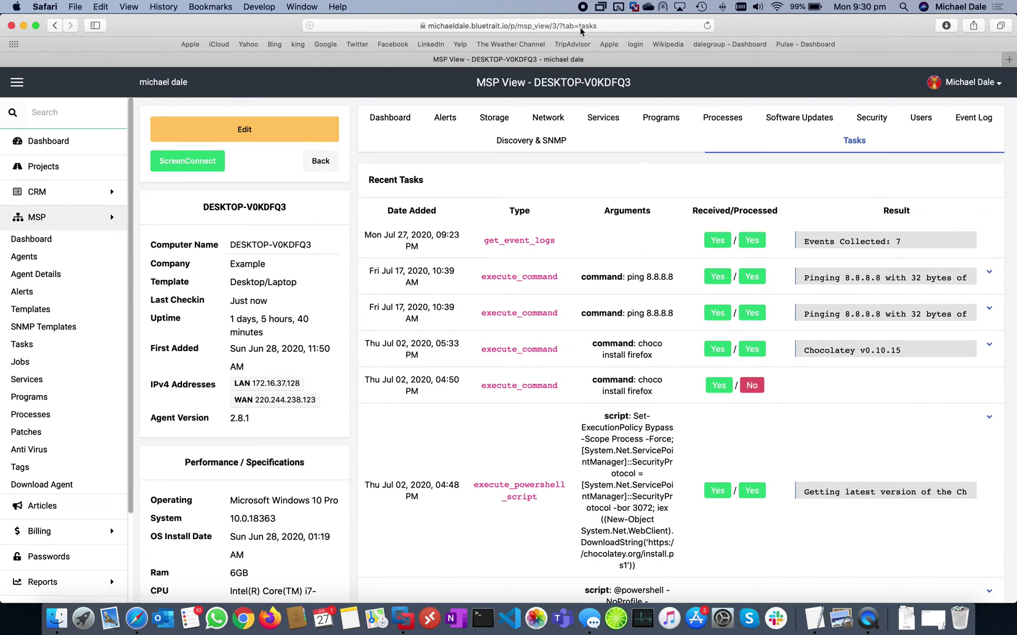
{"action": "left_click", "coordinate": [581, 27]}
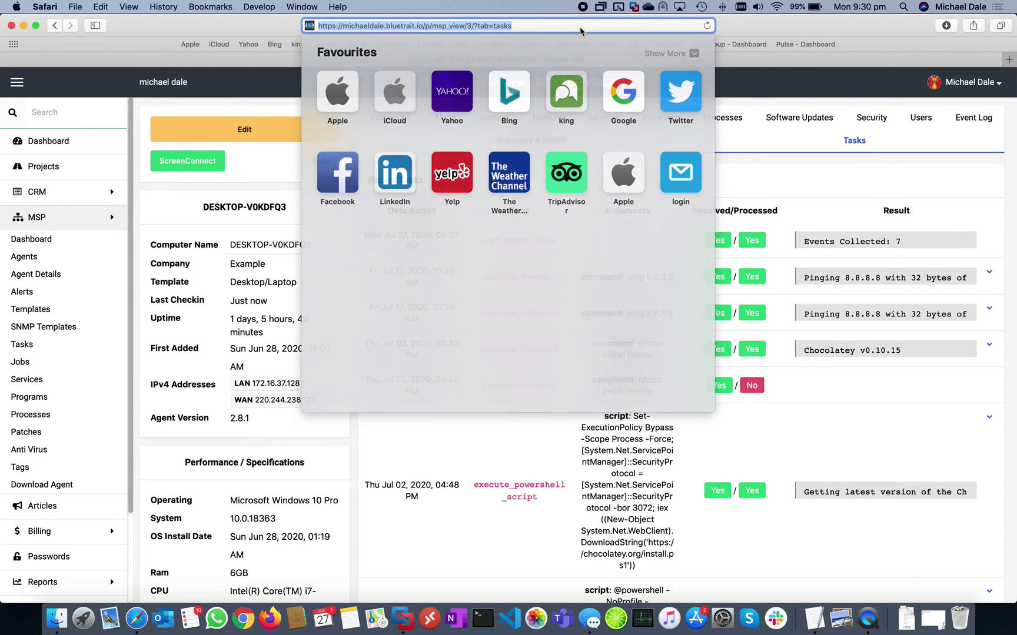
{"action": "left_click", "coordinate": [797, 171]}
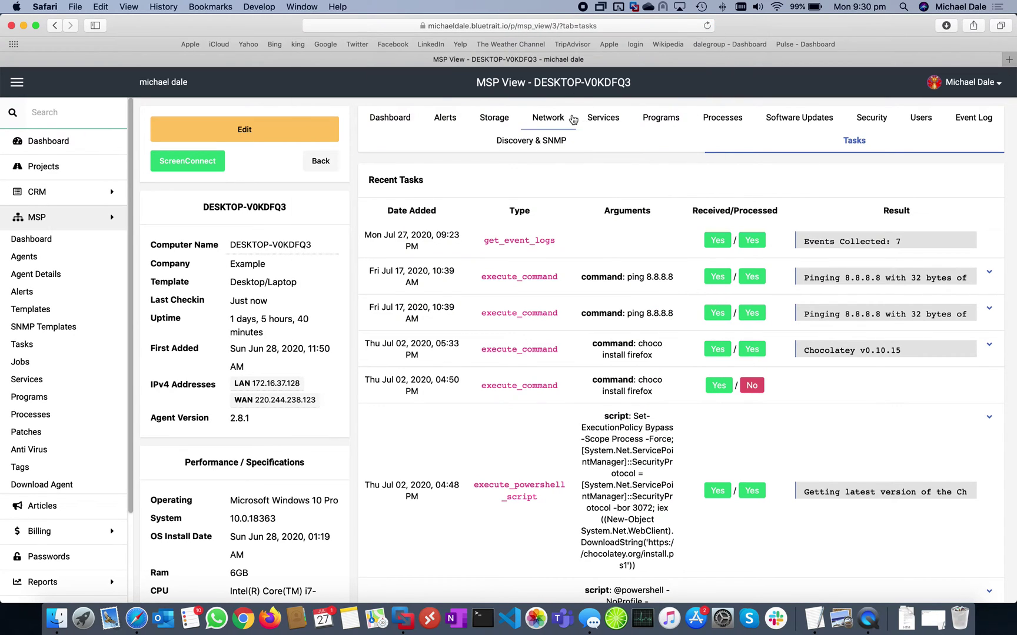
{"action": "left_click", "coordinate": [570, 117]}
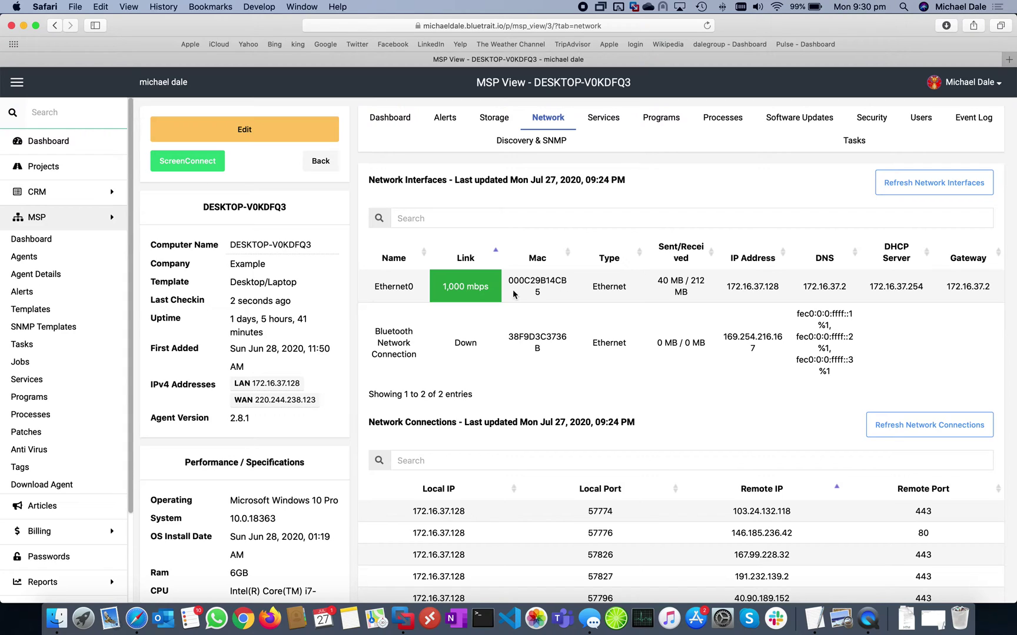
Start a new MSP job with the tasks Download ScreenConnect and Bulk Software Update, plus a blank third task row
{"action": "left_click", "coordinate": [41, 369]}
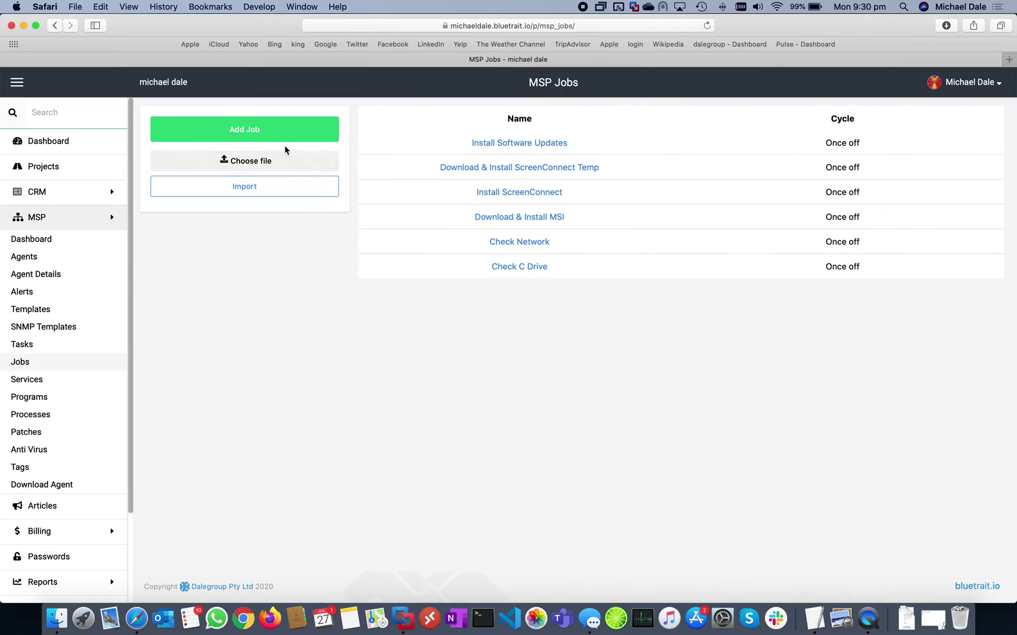
{"action": "left_click", "coordinate": [290, 130]}
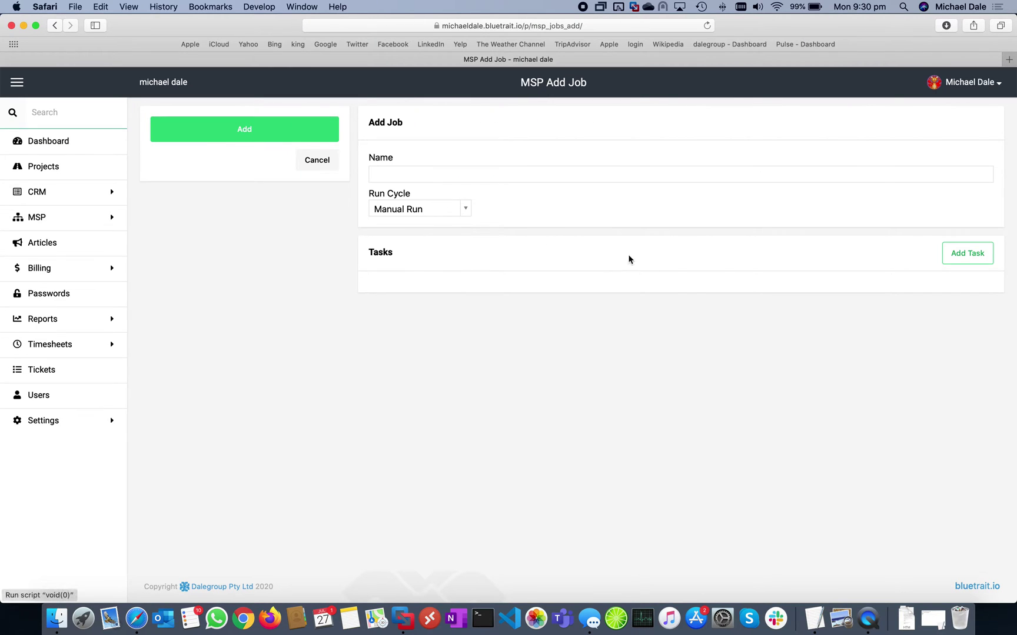
{"action": "left_click", "coordinate": [944, 254]}
{"action": "left_click", "coordinate": [529, 300]}
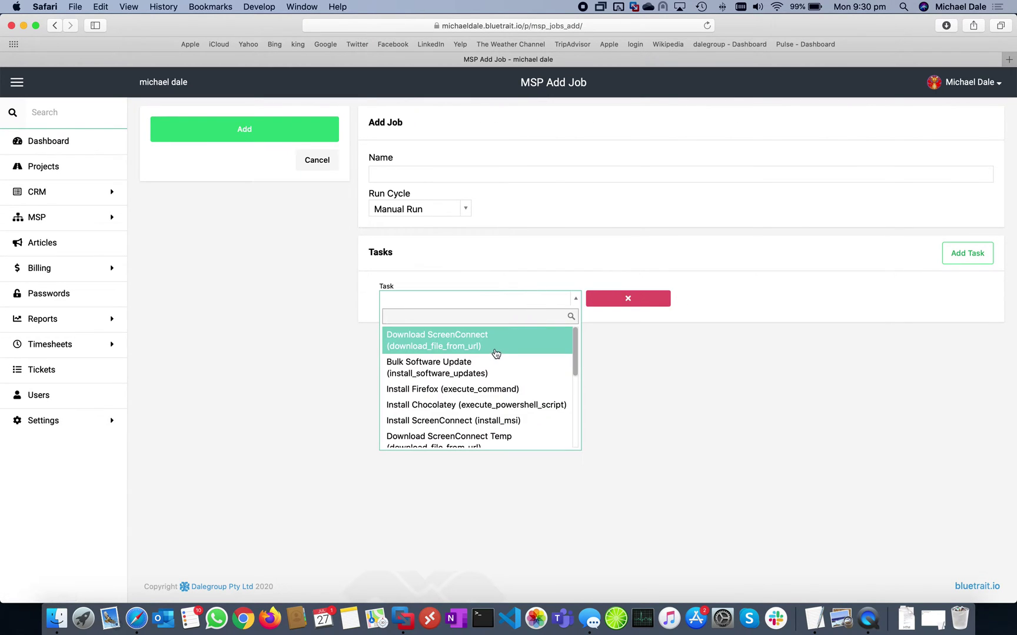
{"action": "left_click", "coordinate": [495, 352]}
{"action": "left_click", "coordinate": [950, 257]}
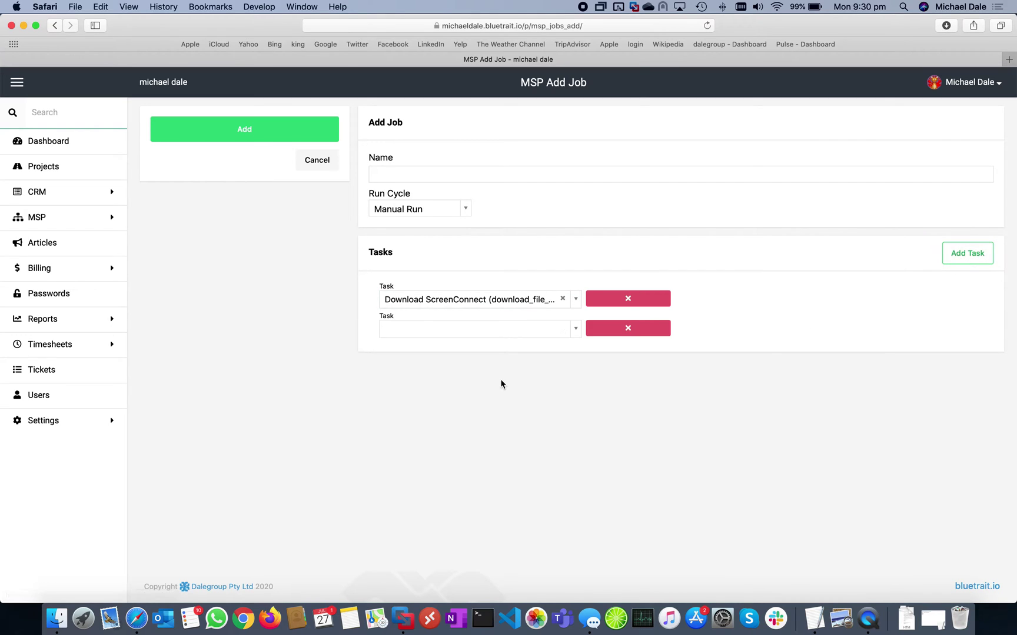
{"action": "left_click", "coordinate": [508, 330]}
{"action": "left_click", "coordinate": [456, 406]}
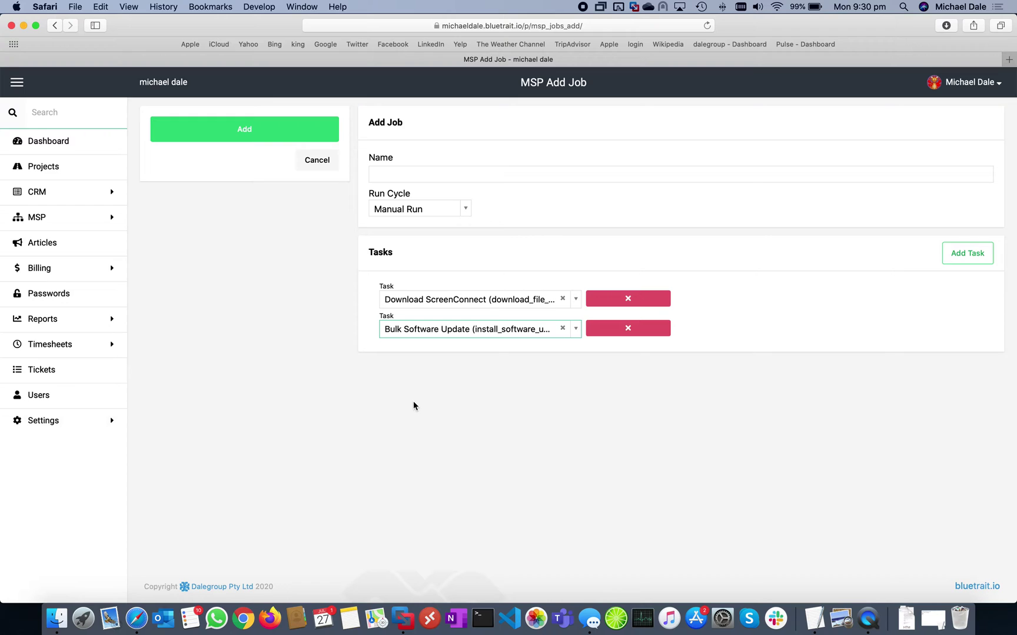
{"action": "left_click", "coordinate": [948, 259]}
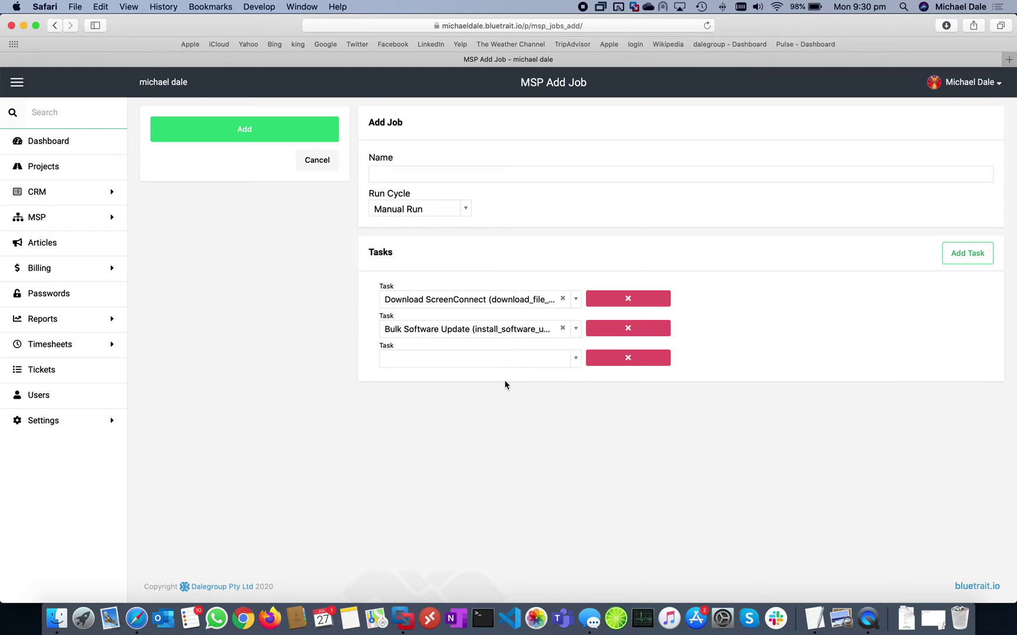
Open the dalegroup.net domain record in the CRM to read its Whois details
{"action": "left_click", "coordinate": [43, 193]}
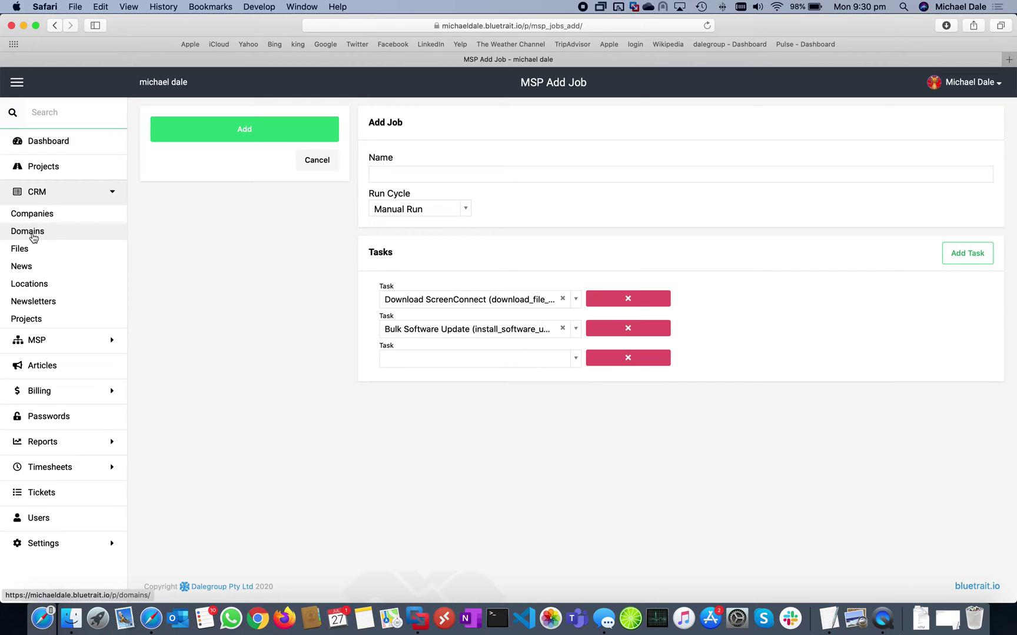
{"action": "left_click", "coordinate": [34, 236]}
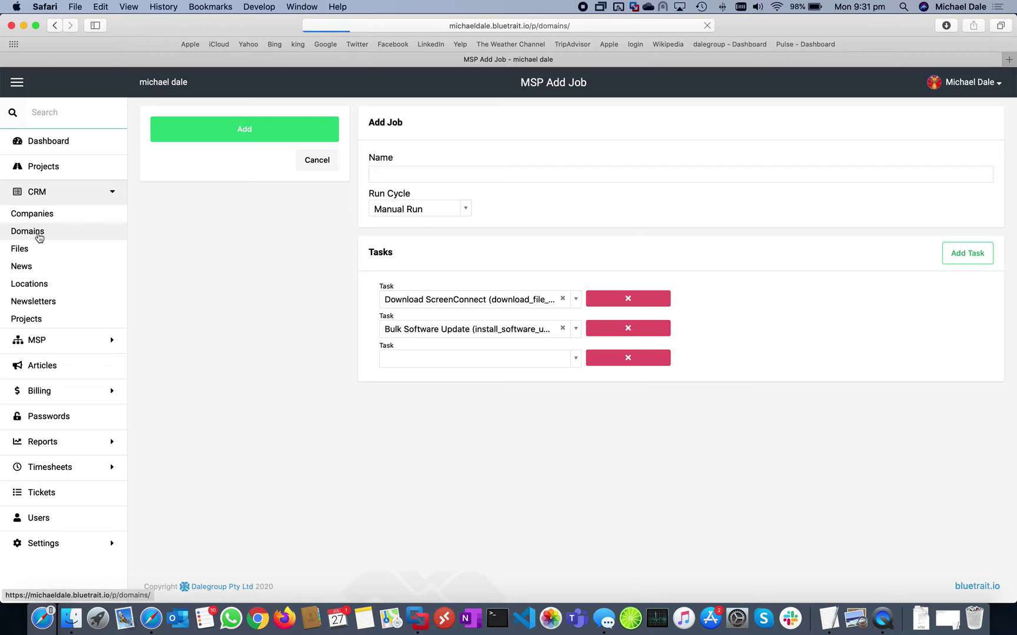
{"action": "left_click", "coordinate": [467, 151]}
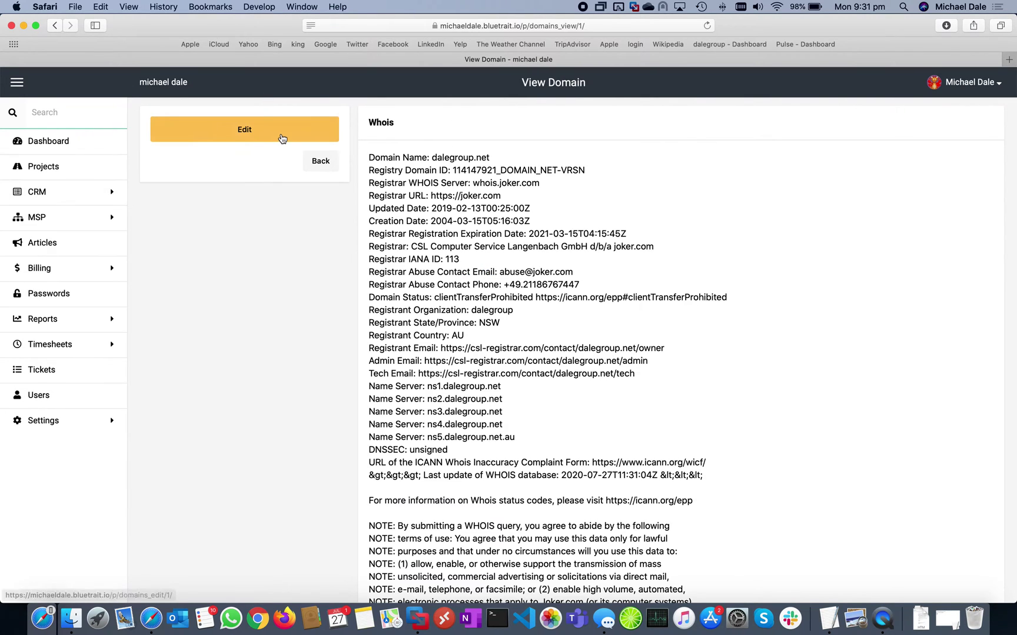
Check the domain's SSL Certificate Check setting and return to the domains list without saving
{"action": "left_click", "coordinate": [282, 139]}
{"action": "left_click_drag", "start_coordinate": [368, 194], "coordinate": [462, 192]}
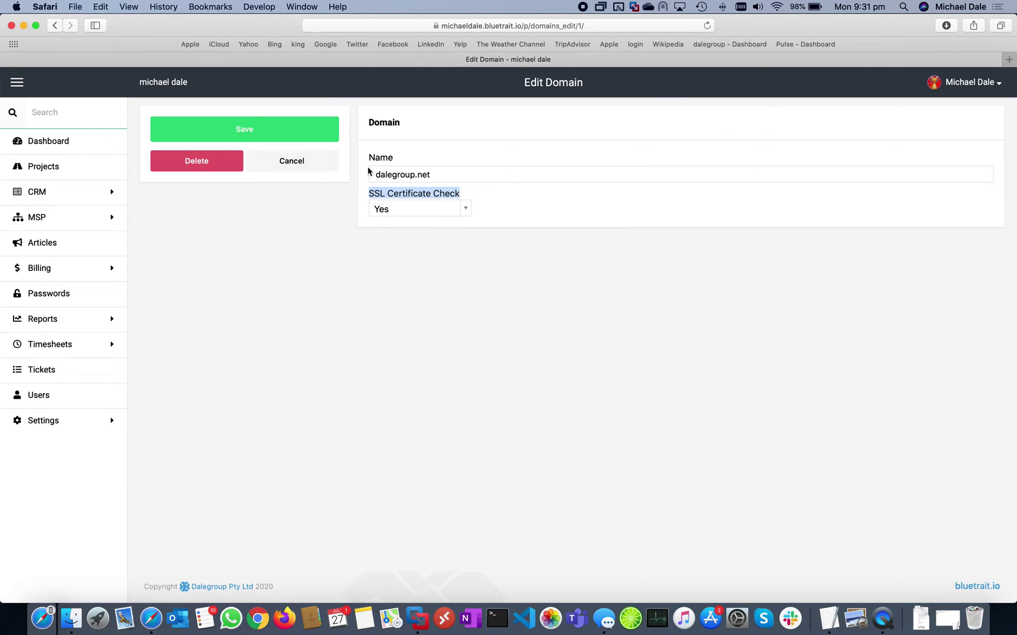
{"action": "left_click", "coordinate": [299, 162]}
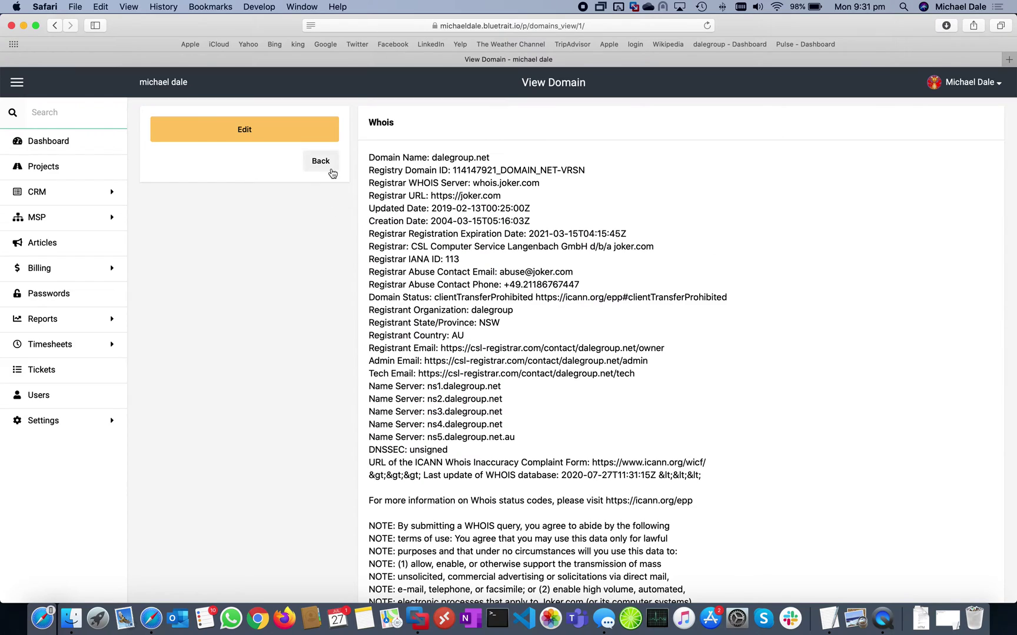
{"action": "left_click", "coordinate": [331, 170]}
Examine the name and SSL domain entries for dalegroup.net in the domains list
{"action": "left_click_drag", "start_coordinate": [625, 150], "coordinate": [863, 145]}
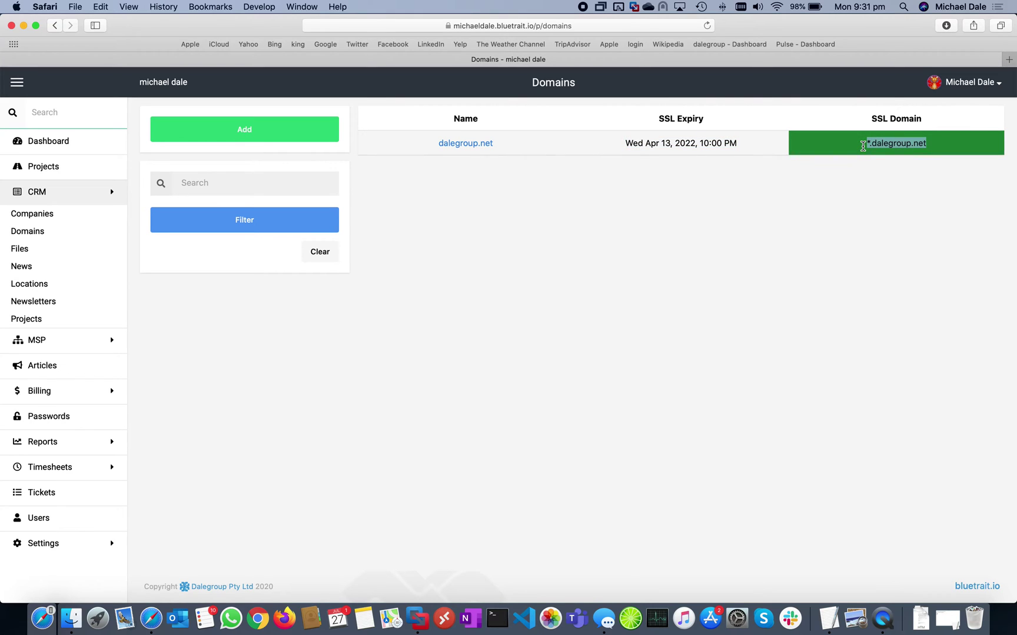
{"action": "left_click", "coordinate": [864, 151]}
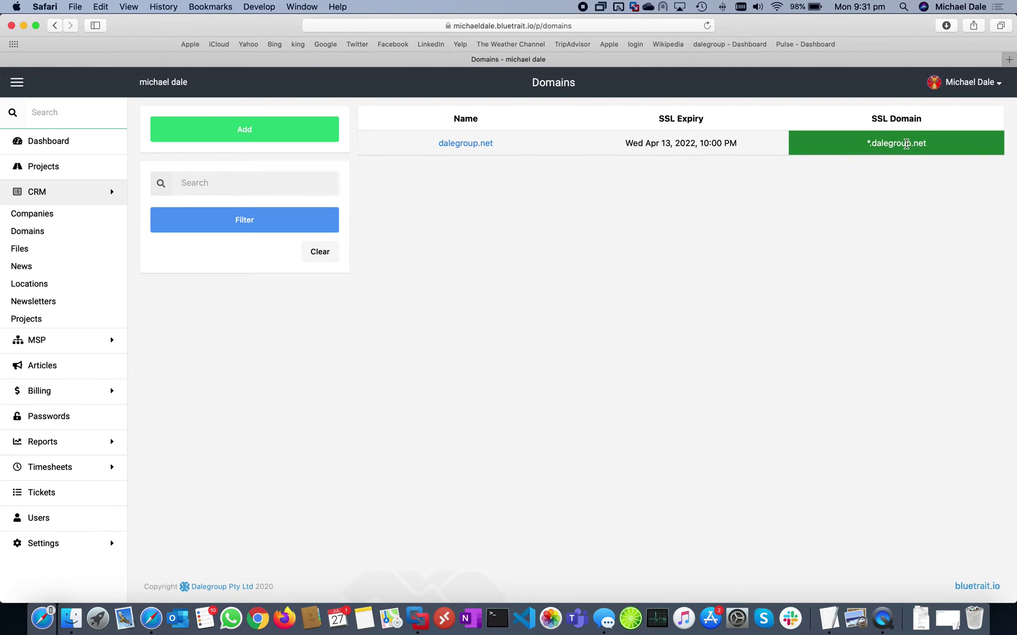
{"action": "left_click_drag", "start_coordinate": [864, 143], "coordinate": [945, 141]}
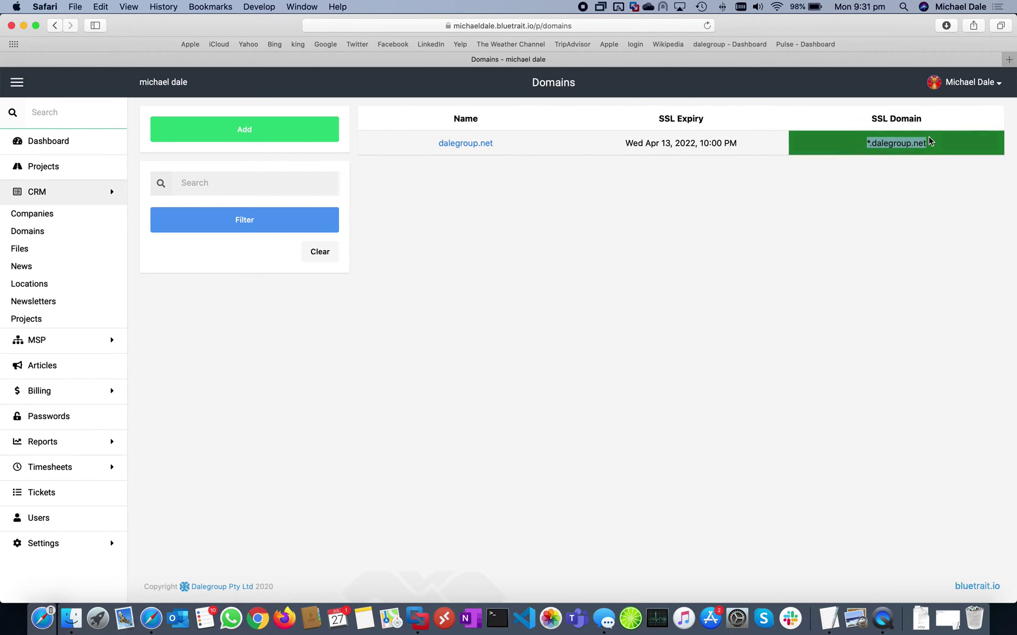
{"action": "left_click", "coordinate": [928, 142]}
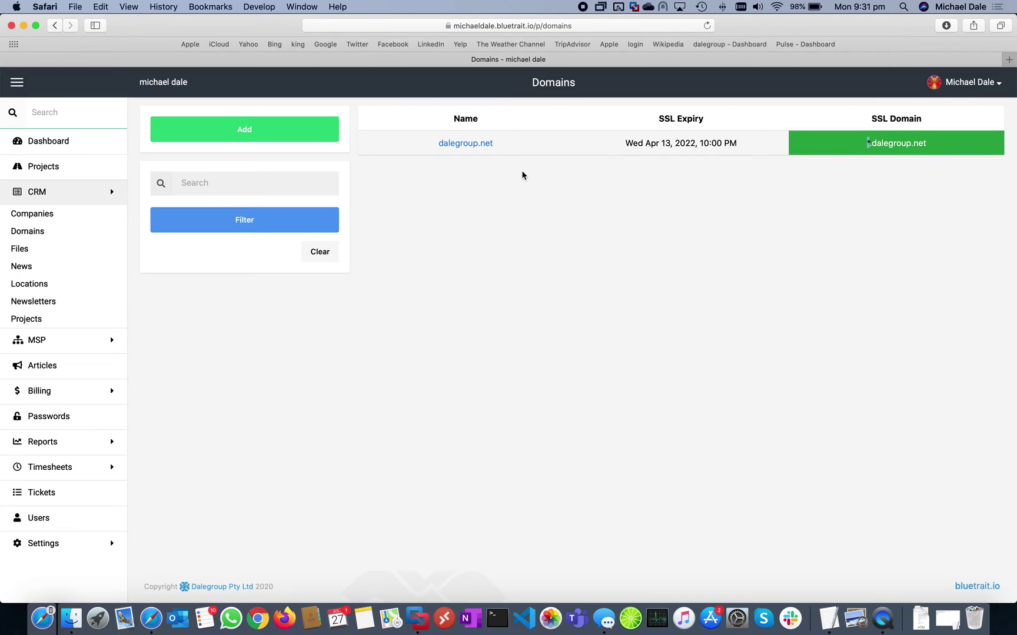
{"action": "left_click_drag", "start_coordinate": [432, 143], "coordinate": [499, 143]}
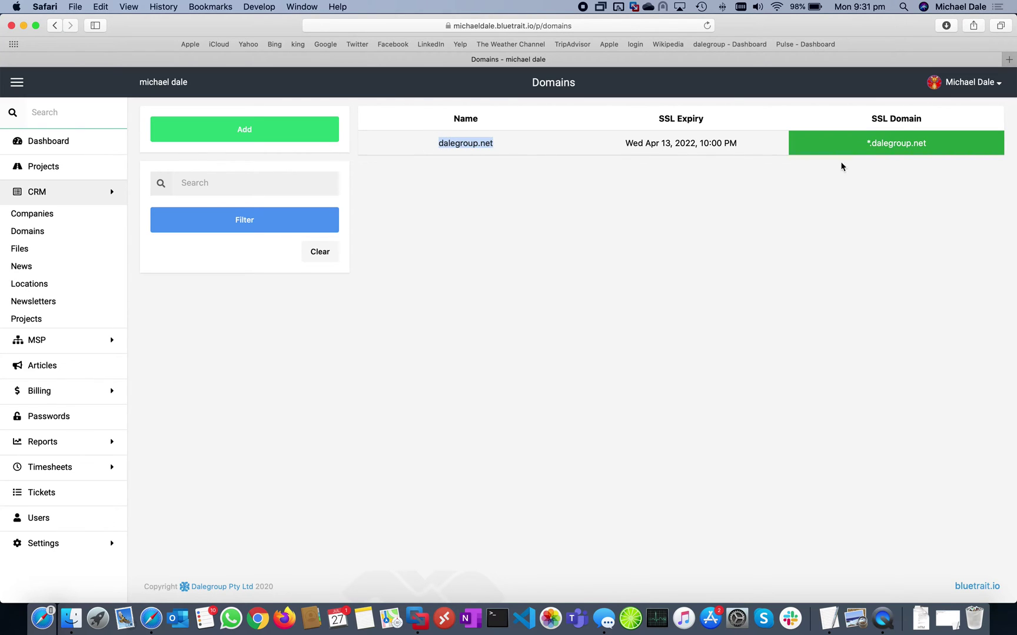
{"action": "double_click", "coordinate": [895, 145]}
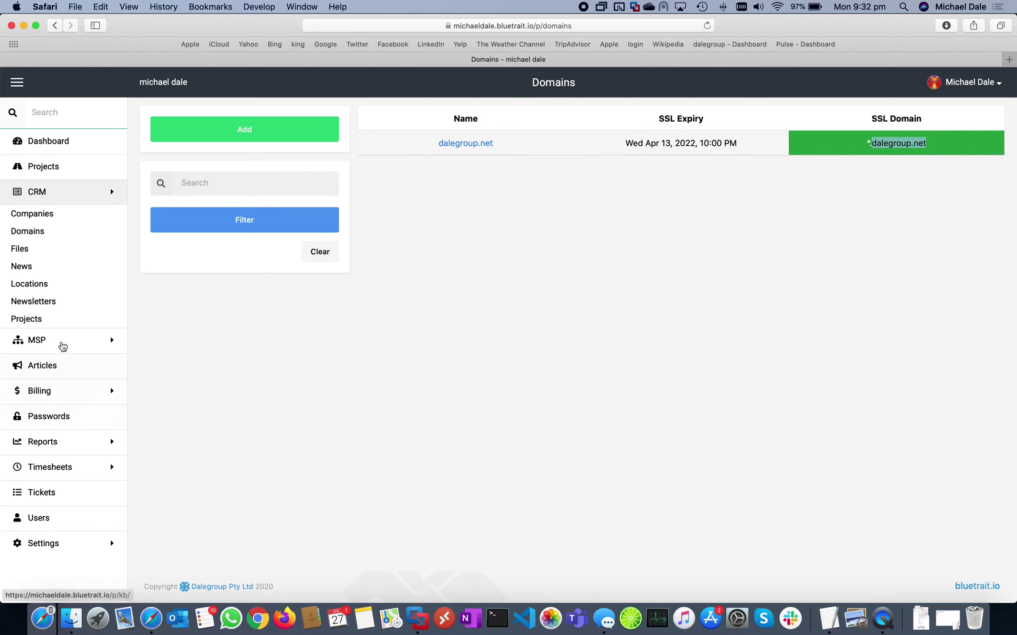
View the list of MSP jobs and open the MSP programs list
{"action": "left_click", "coordinate": [53, 340]}
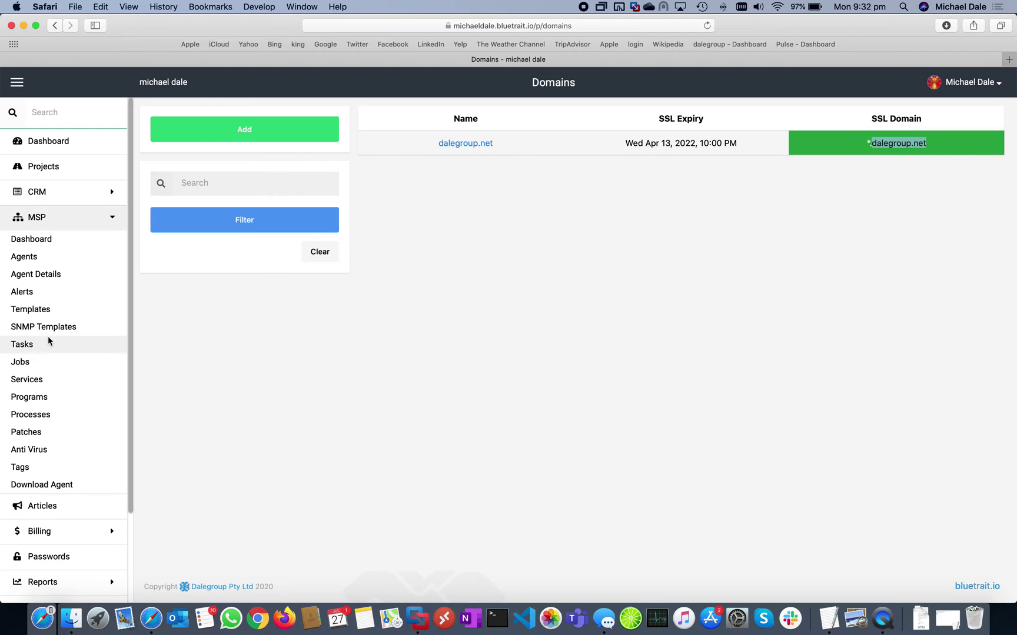
{"action": "left_click", "coordinate": [22, 360]}
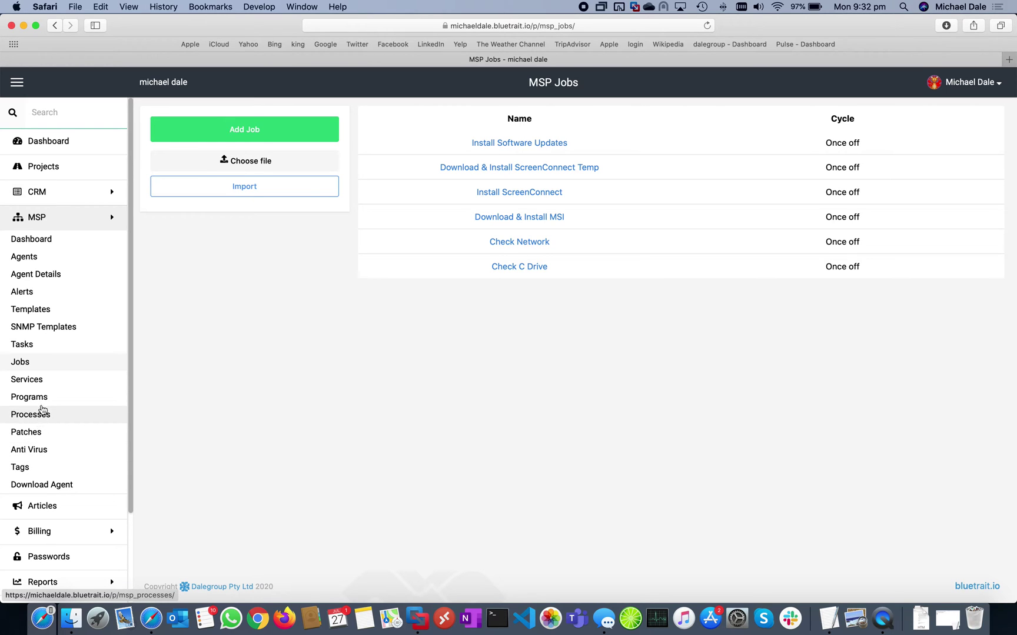
{"action": "left_click", "coordinate": [40, 399]}
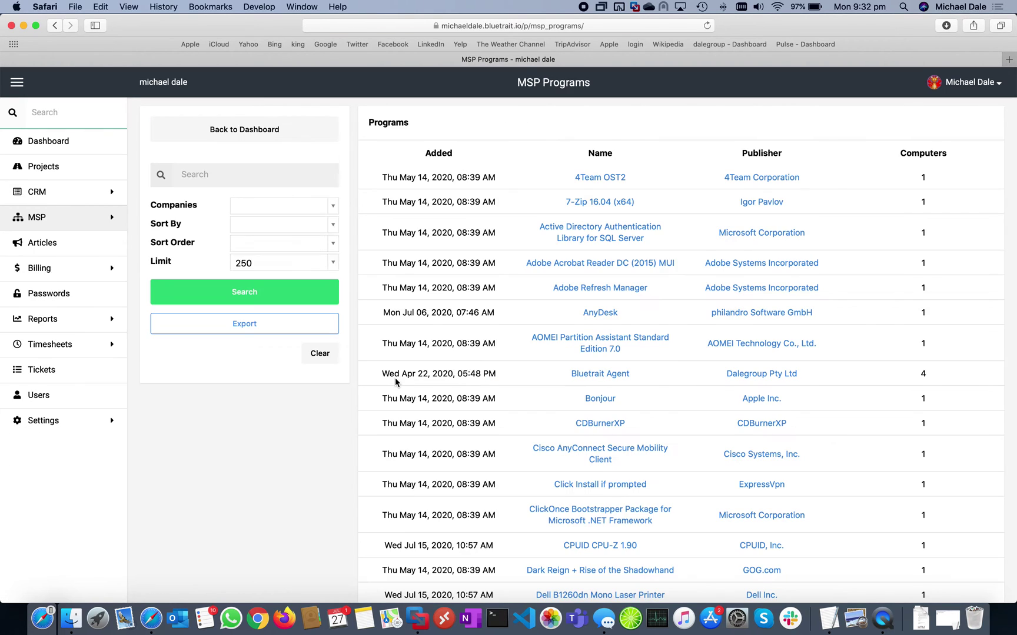
Set the programs list limit to 500, run the search and look through the listed programs
{"action": "left_click", "coordinate": [244, 268]}
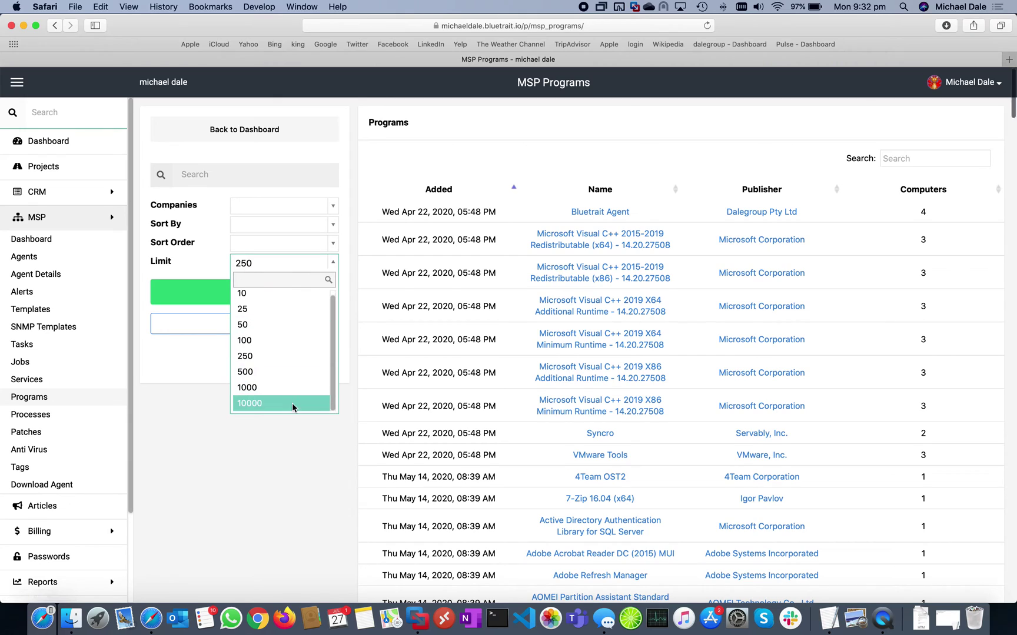
{"action": "scroll", "coordinate": [293, 406], "scroll_direction": "down", "scroll_amount": 1}
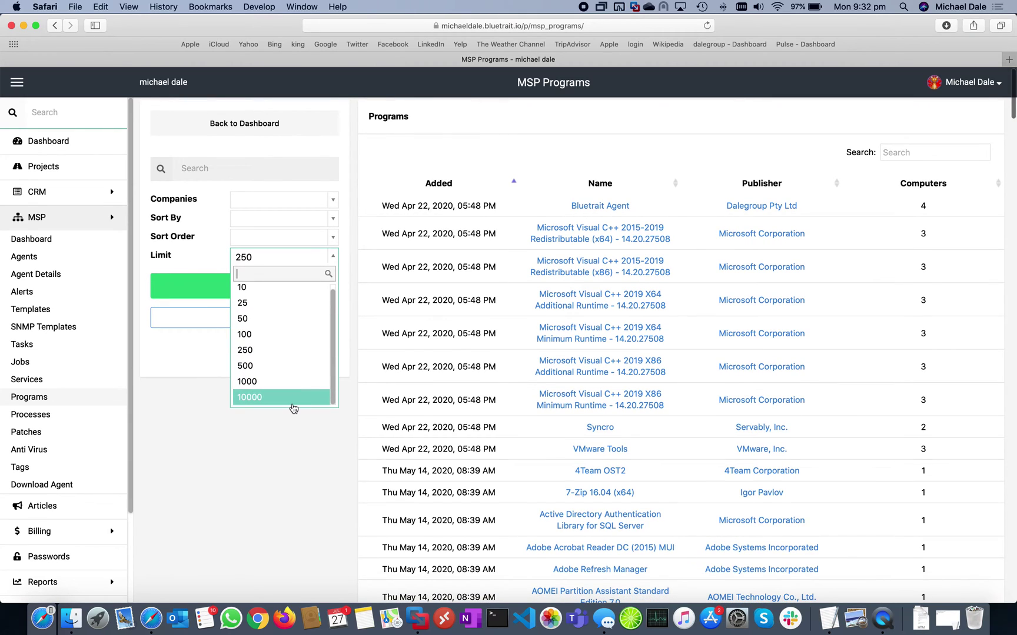
{"action": "left_click", "coordinate": [259, 365]}
{"action": "left_click", "coordinate": [214, 278]}
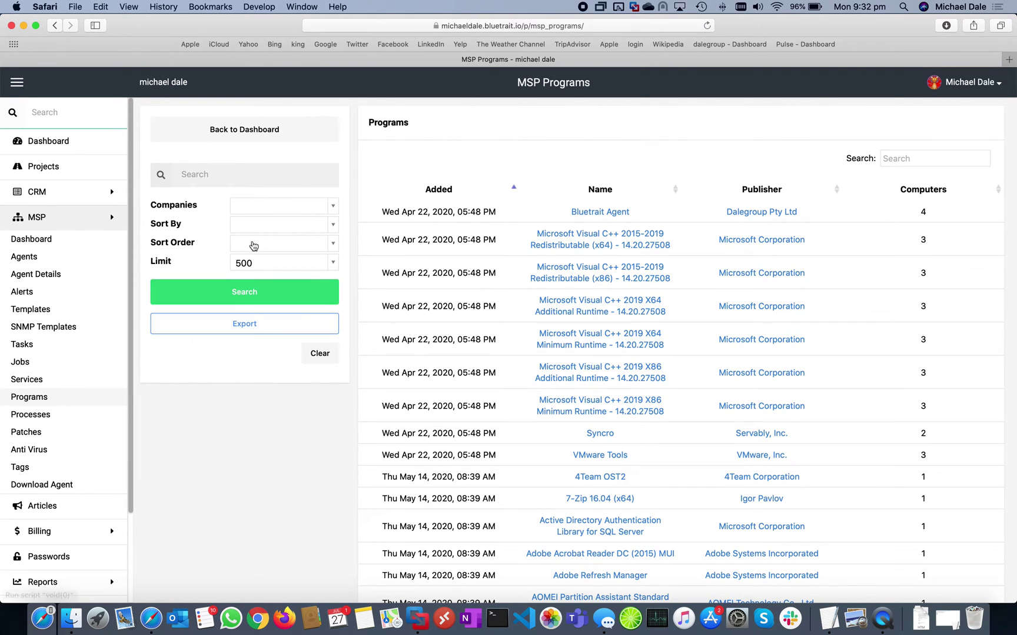
{"action": "scroll", "coordinate": [493, 285], "scroll_direction": "down", "scroll_amount": 5}
{"action": "scroll", "coordinate": [493, 285], "scroll_direction": "down", "scroll_amount": 20}
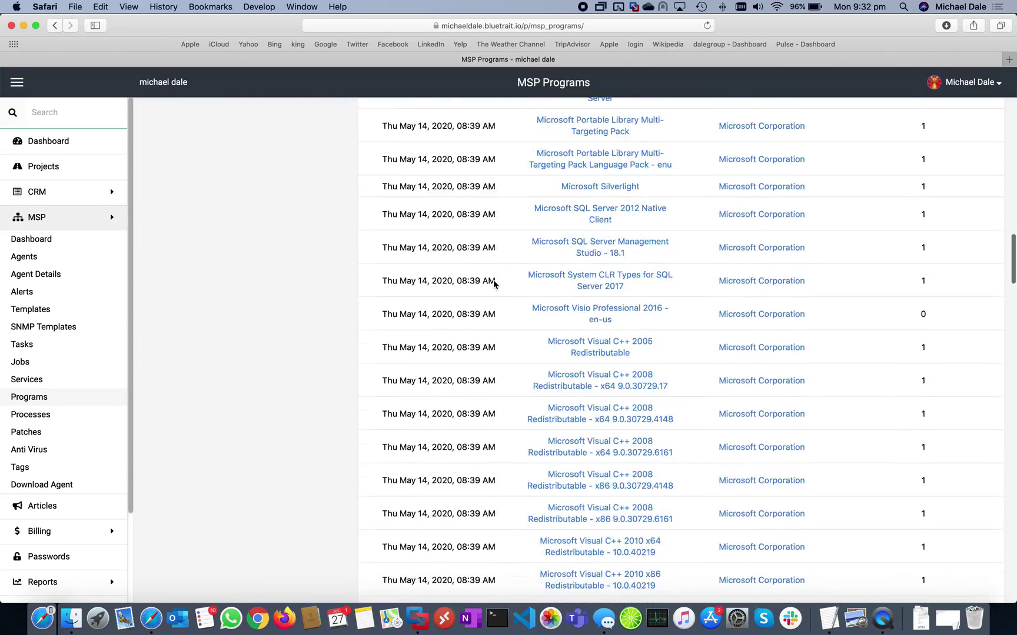
{"action": "scroll", "coordinate": [493, 284], "scroll_direction": "up", "scroll_amount": 20}
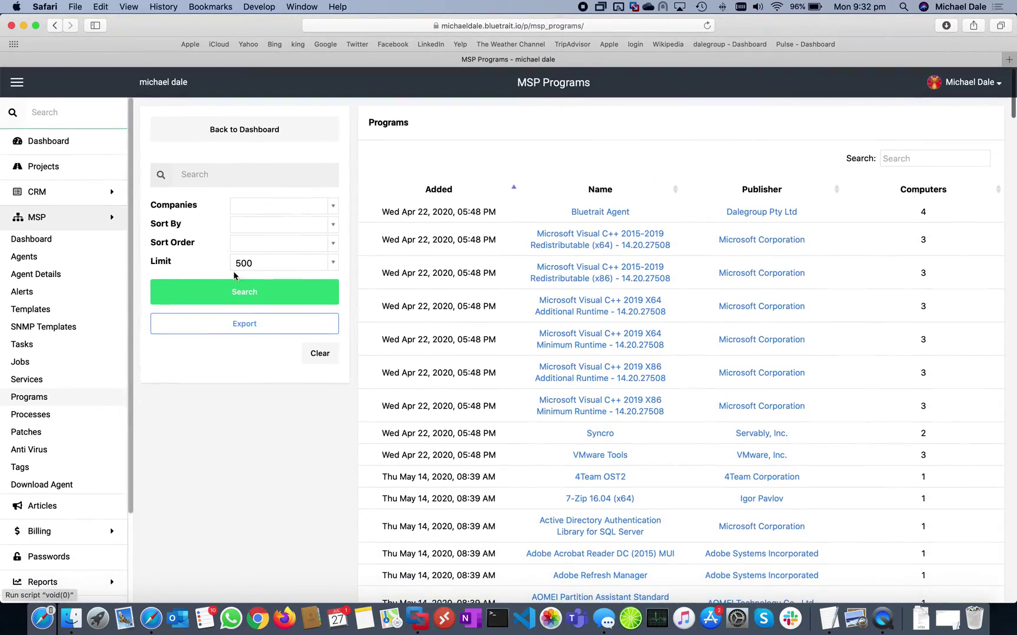
Set the programs list limit to 50, run the search and look through the listed programs
{"action": "left_click", "coordinate": [236, 265]}
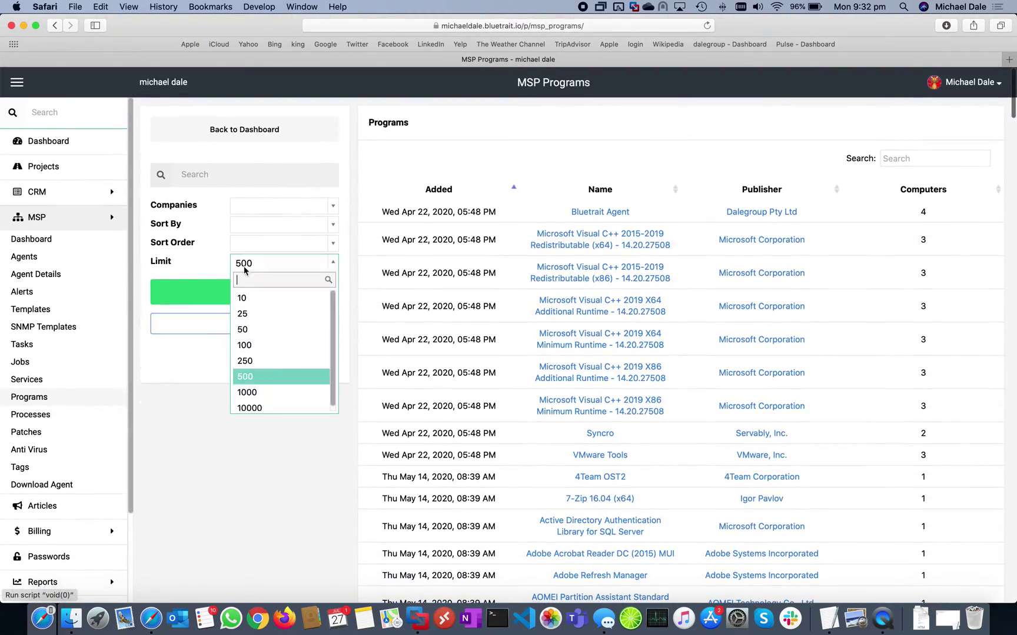
{"action": "left_click", "coordinate": [244, 329]}
{"action": "left_click", "coordinate": [592, 404]}
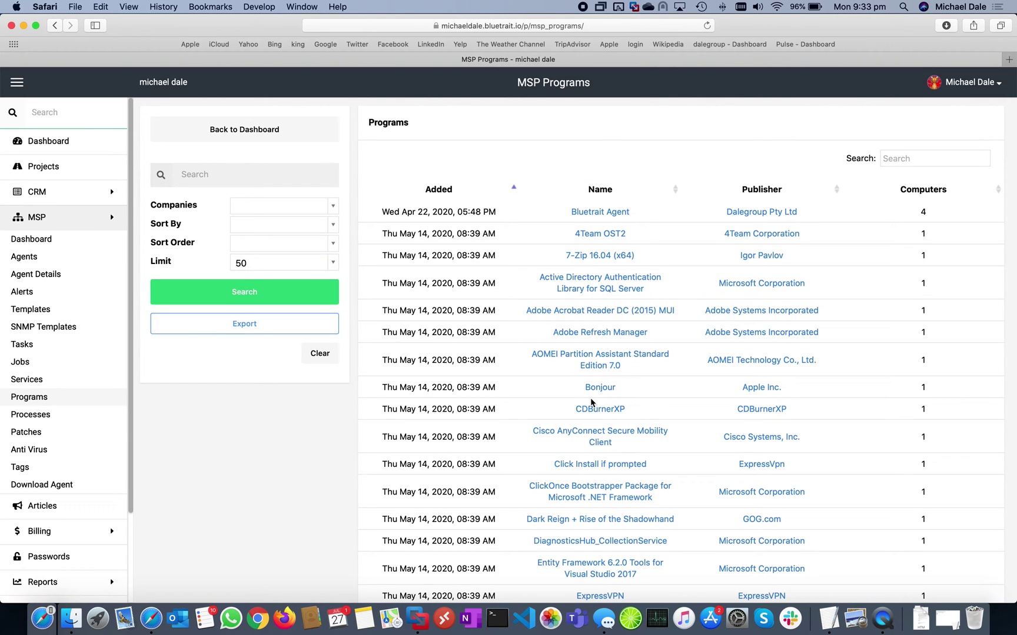
{"action": "scroll", "coordinate": [590, 398], "scroll_direction": "down", "scroll_amount": 20}
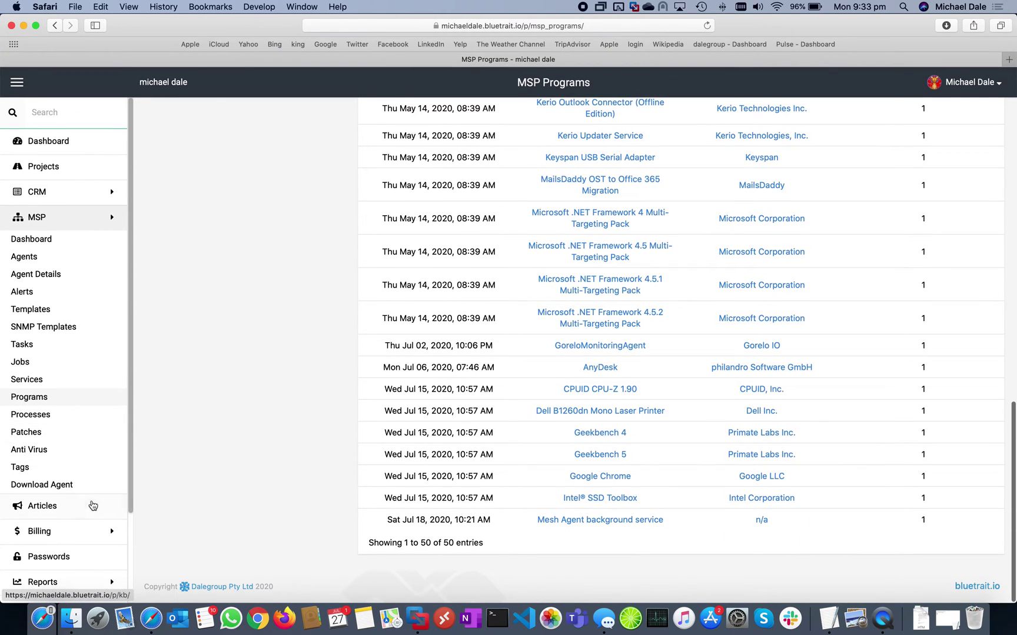
View the MSP tags list and examine the Tags custom fields section in the MSP settings
{"action": "scroll", "coordinate": [92, 505], "scroll_direction": "down", "scroll_amount": 5}
{"action": "left_click", "coordinate": [20, 359]}
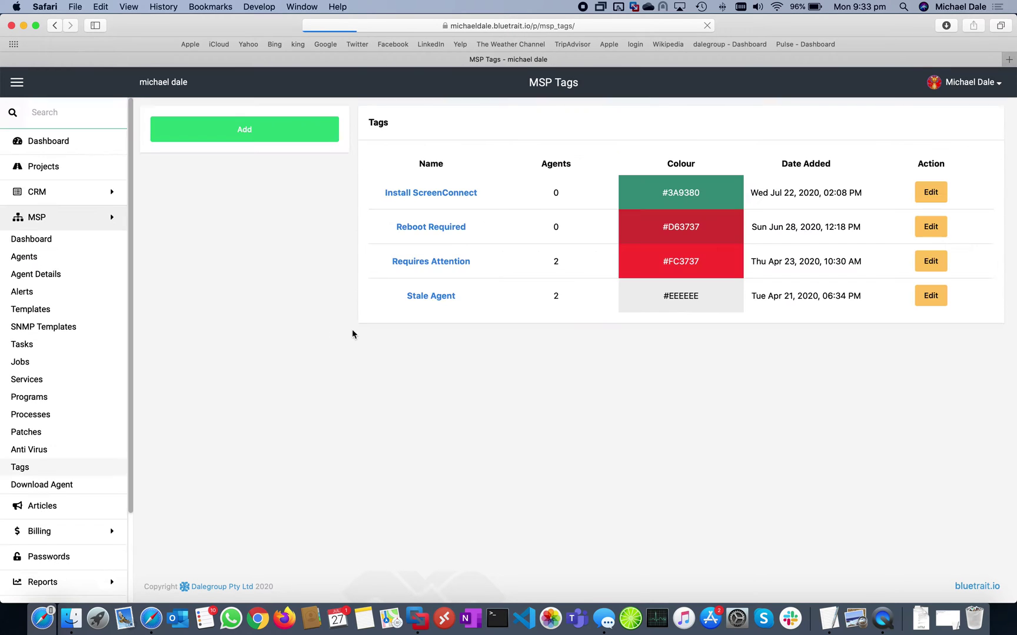
{"action": "scroll", "coordinate": [88, 589], "scroll_direction": "down", "scroll_amount": 5}
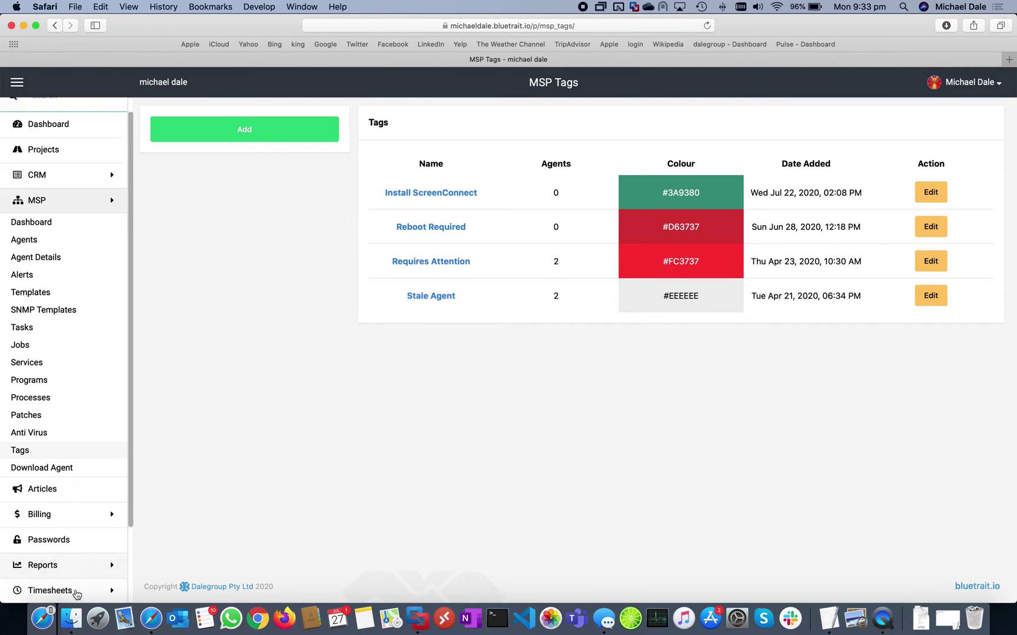
{"action": "left_click", "coordinate": [74, 582]}
{"action": "scroll", "coordinate": [74, 591], "scroll_direction": "down", "scroll_amount": 12}
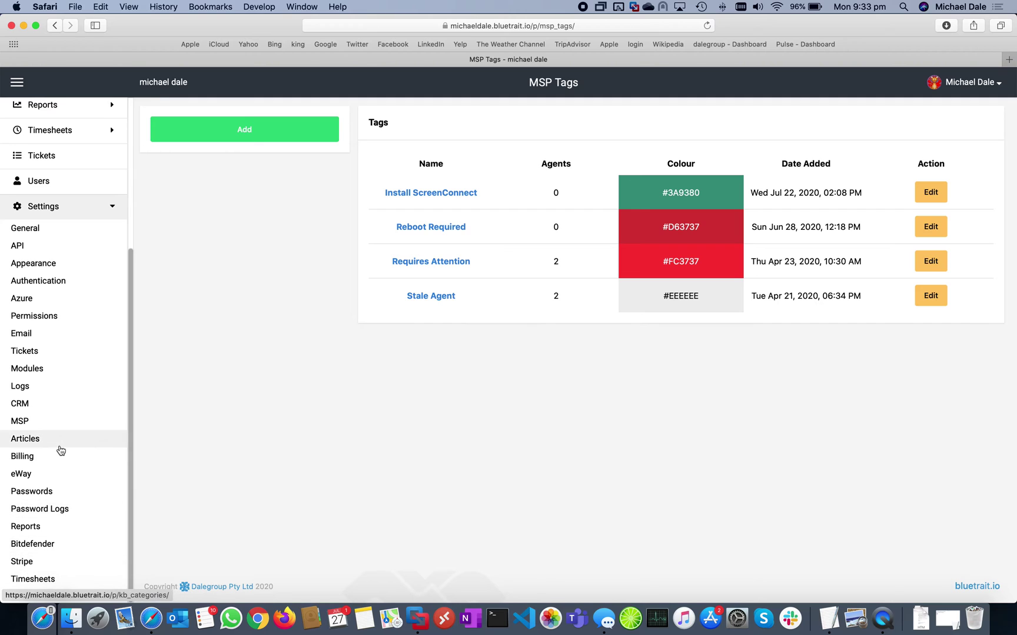
{"action": "left_click", "coordinate": [29, 422]}
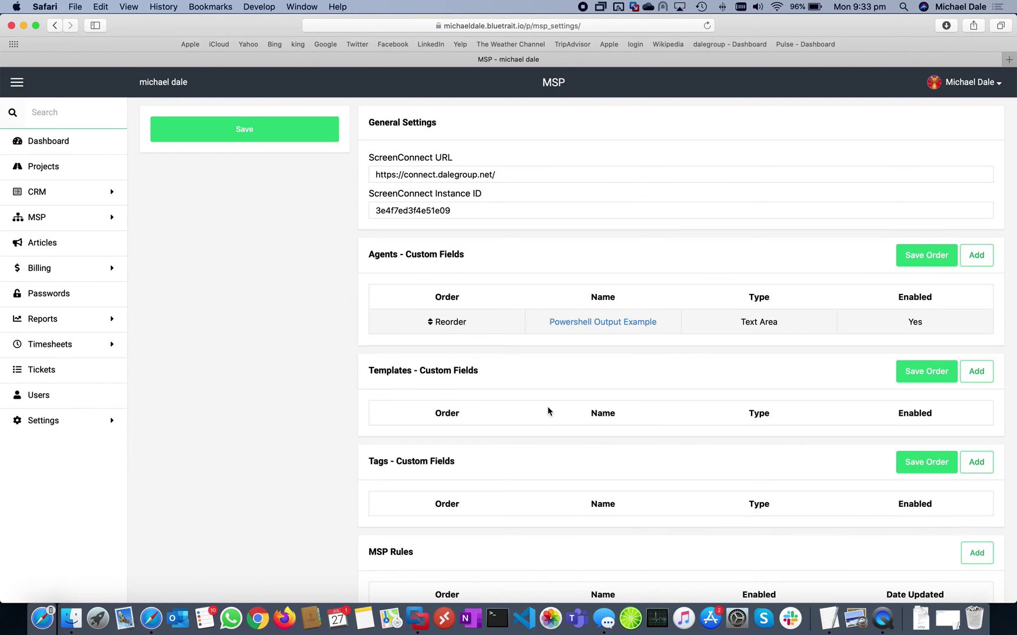
{"action": "mouse_move", "coordinate": [368, 462]}
{"action": "left_mouse_down"}
{"action": "mouse_move", "coordinate": [418, 461]}
{"action": "mouse_move", "coordinate": [360, 460]}
{"action": "mouse_move", "coordinate": [374, 461]}
{"action": "left_mouse_up"}
{"action": "left_click", "coordinate": [374, 462]}
Open the Desktop/Laptop template from the MSP templates and review its drive space and event log alert settings
{"action": "left_click", "coordinate": [74, 217]}
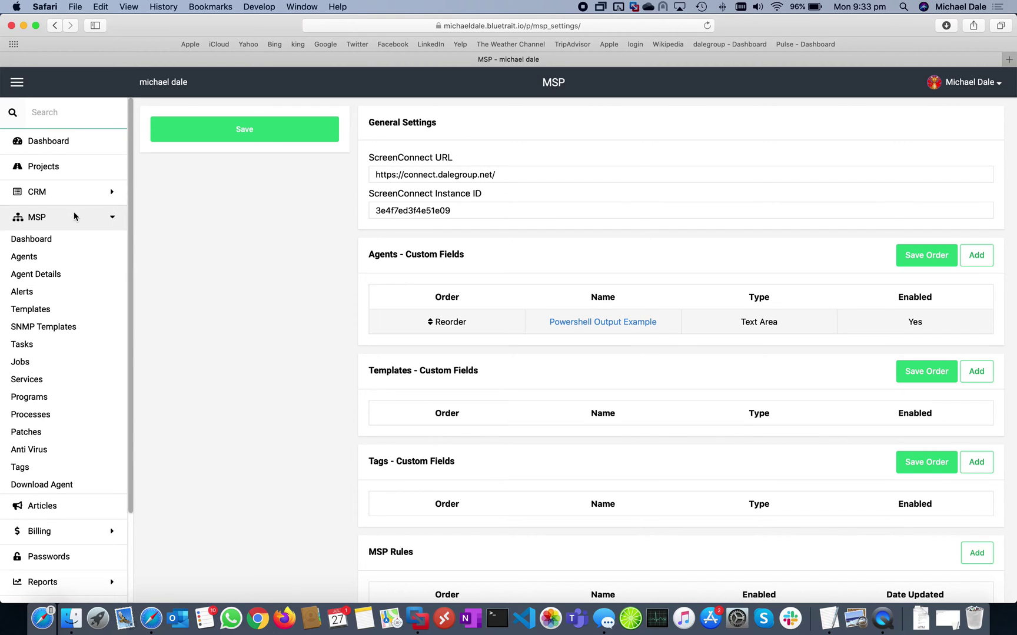
{"action": "left_click", "coordinate": [58, 311]}
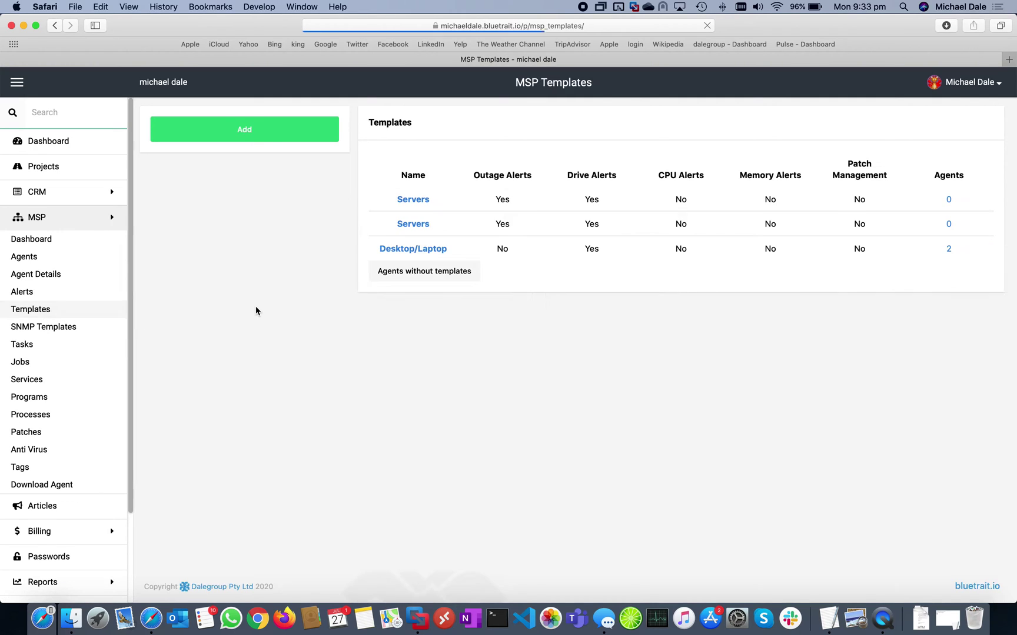
{"action": "left_click", "coordinate": [420, 249]}
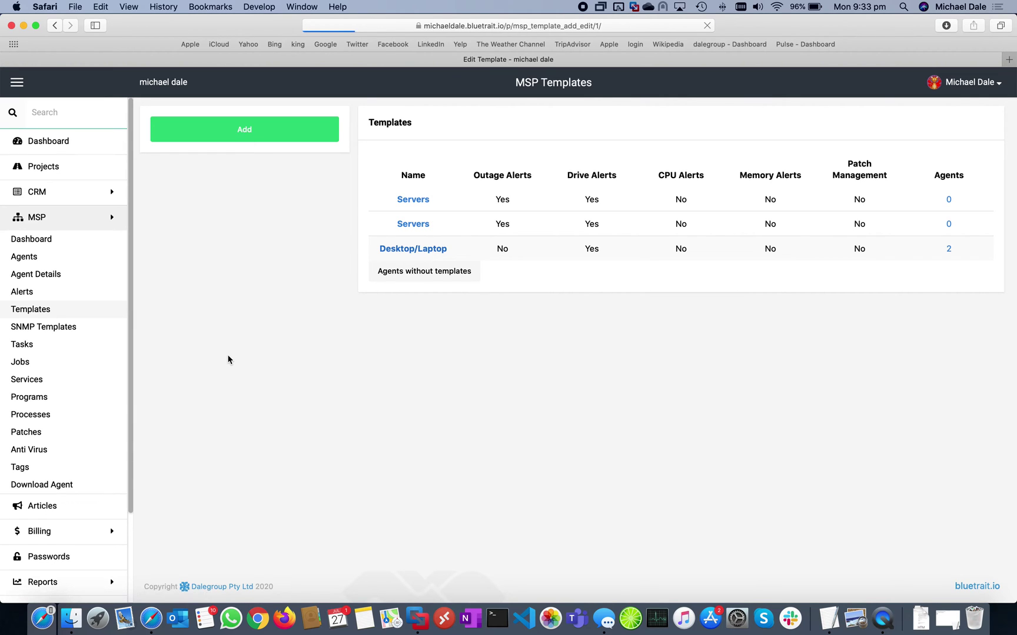
{"action": "scroll", "coordinate": [881, 476], "scroll_direction": "down", "scroll_amount": 2}
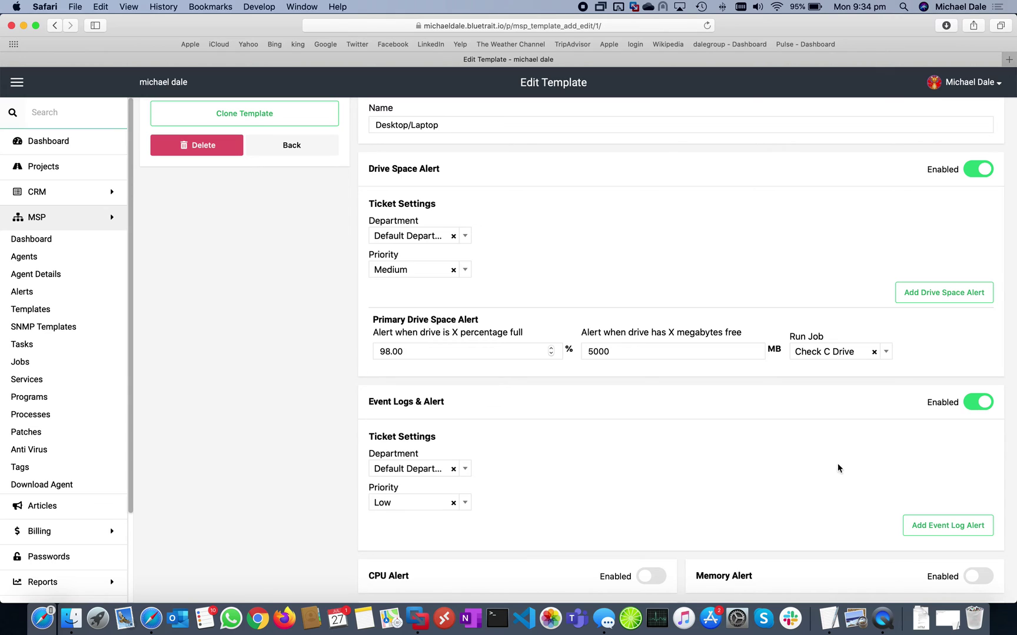
{"action": "scroll", "coordinate": [838, 468], "scroll_direction": "down", "scroll_amount": 3}
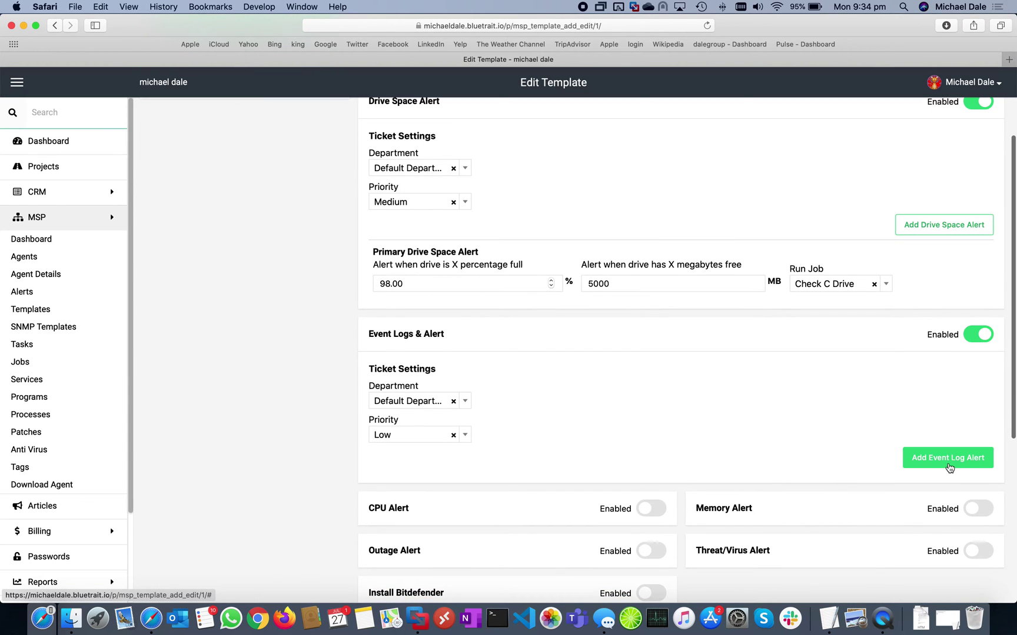
Add an event log alert to the template and view its Severity and Log options, keeping Information and Application
{"action": "scroll", "coordinate": [948, 462], "scroll_direction": "down", "scroll_amount": 1}
{"action": "left_click", "coordinate": [920, 437]}
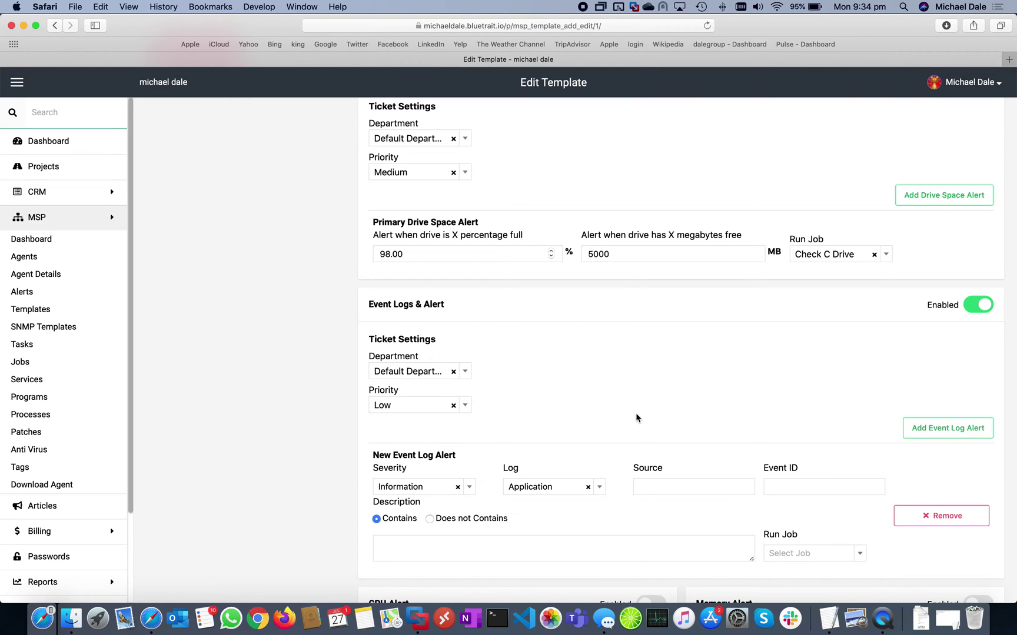
{"action": "scroll", "coordinate": [636, 416], "scroll_direction": "down", "scroll_amount": 2}
{"action": "left_click", "coordinate": [397, 441]}
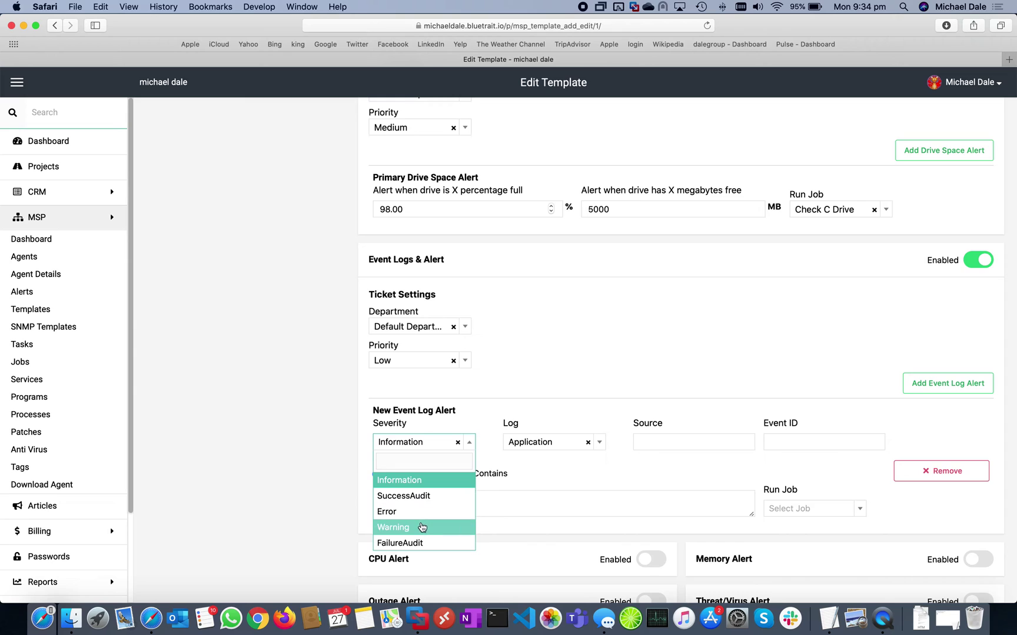
{"action": "left_click", "coordinate": [507, 472]}
{"action": "left_click", "coordinate": [535, 440]}
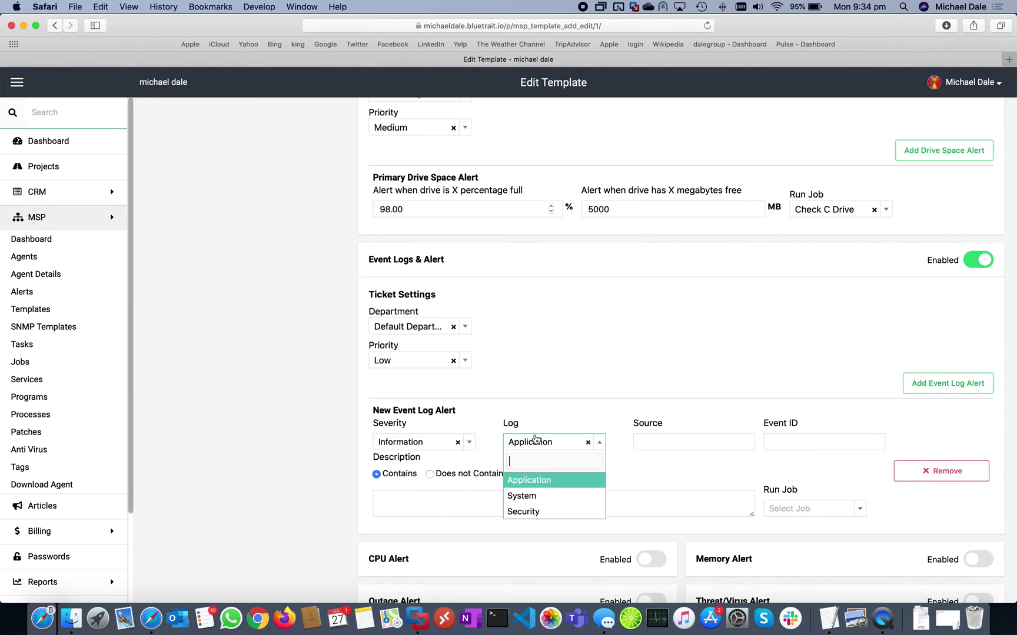
{"action": "left_click", "coordinate": [536, 444]}
Examine the new event log alert's Source, Event ID, Description and Run Job fields without filling them in
{"action": "left_click", "coordinate": [654, 444]}
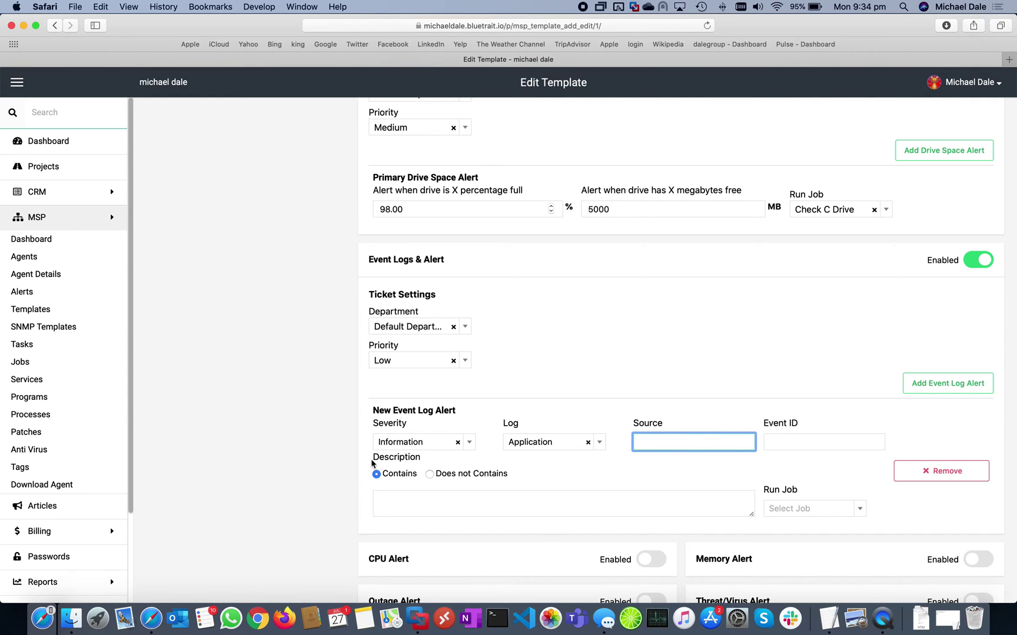
{"action": "left_click_drag", "start_coordinate": [376, 459], "coordinate": [410, 513]}
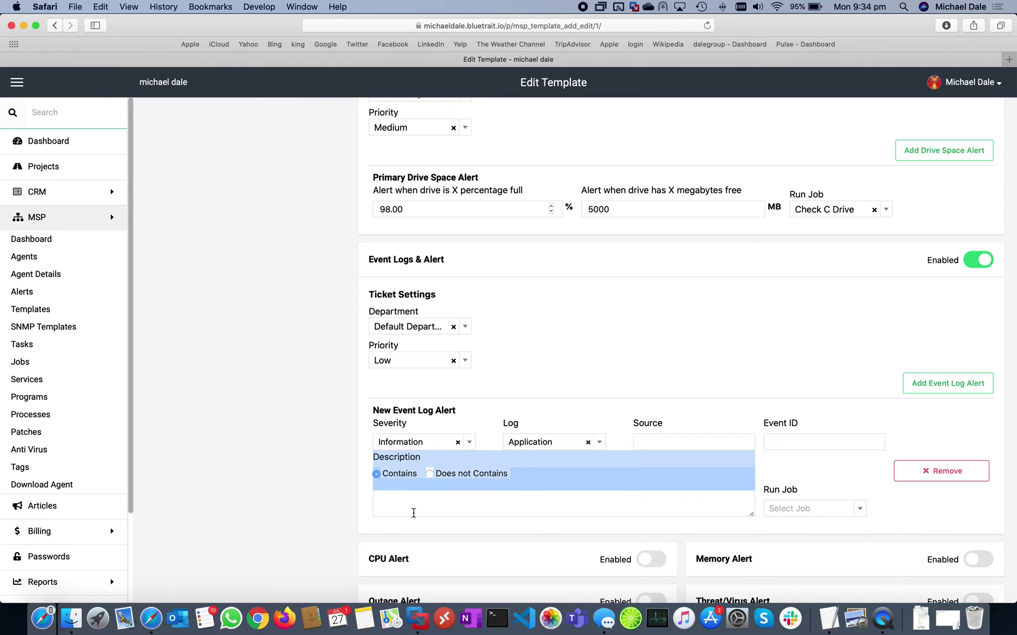
{"action": "left_click", "coordinate": [414, 513]}
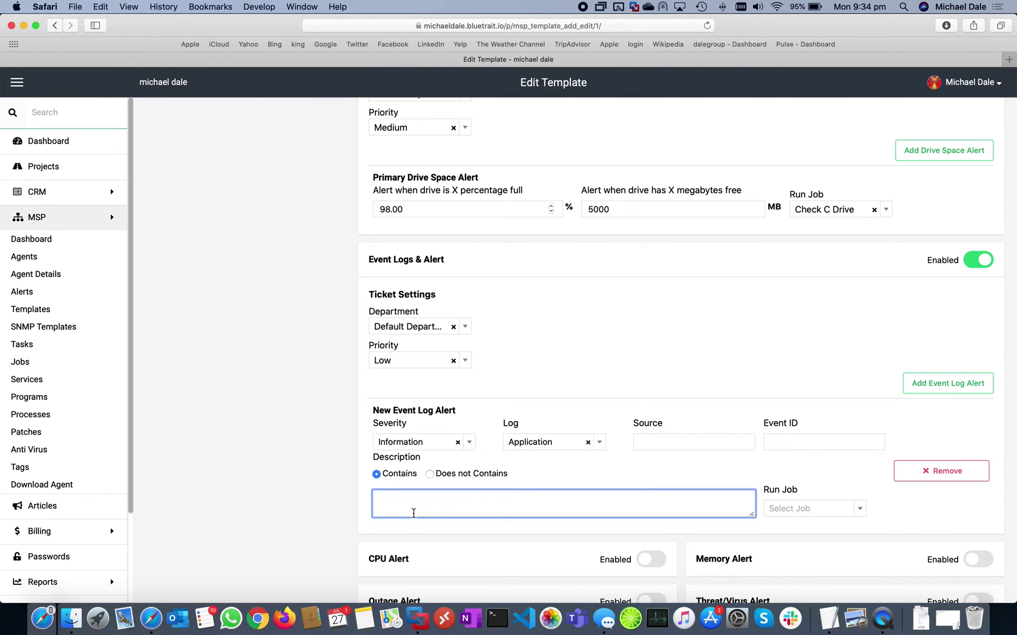
{"action": "left_click", "coordinate": [782, 516]}
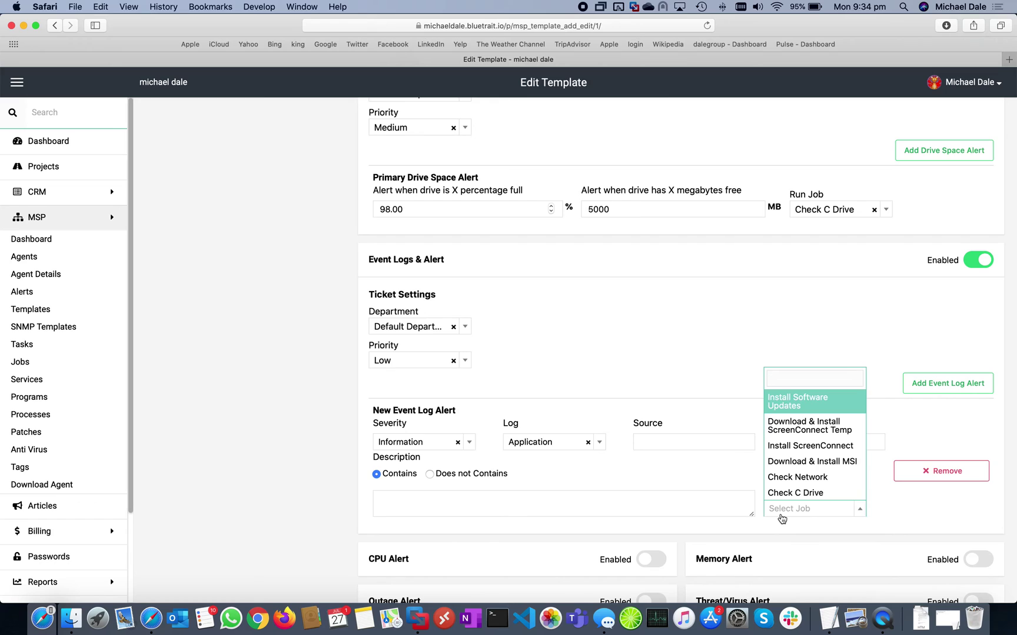
{"action": "left_click", "coordinate": [781, 516]}
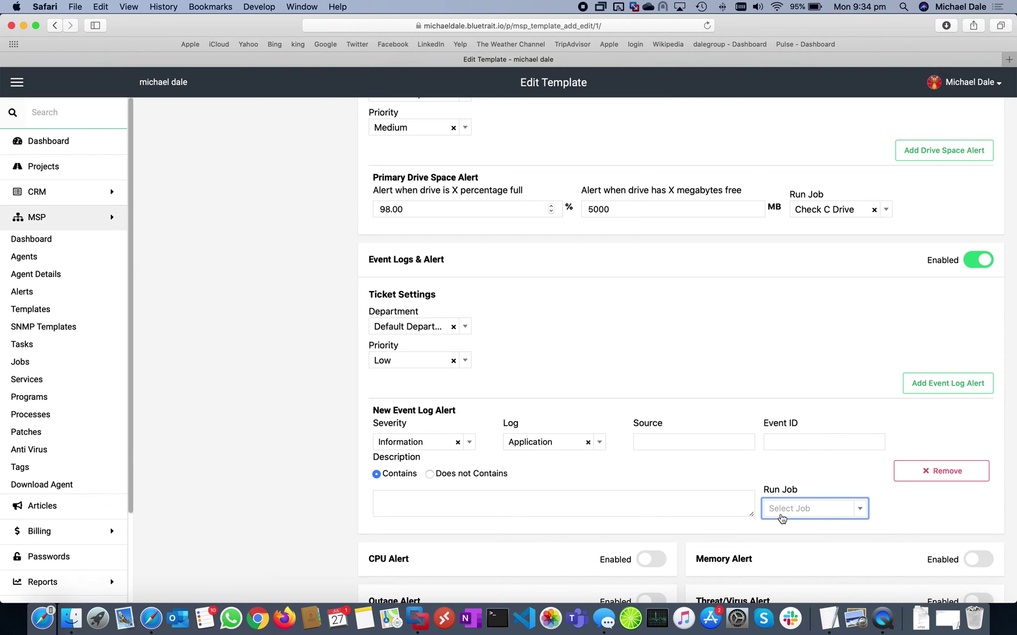
{"action": "left_click", "coordinate": [685, 450]}
{"action": "left_click", "coordinate": [835, 438]}
{"action": "left_click", "coordinate": [641, 496]}
{"action": "left_click", "coordinate": [716, 454]}
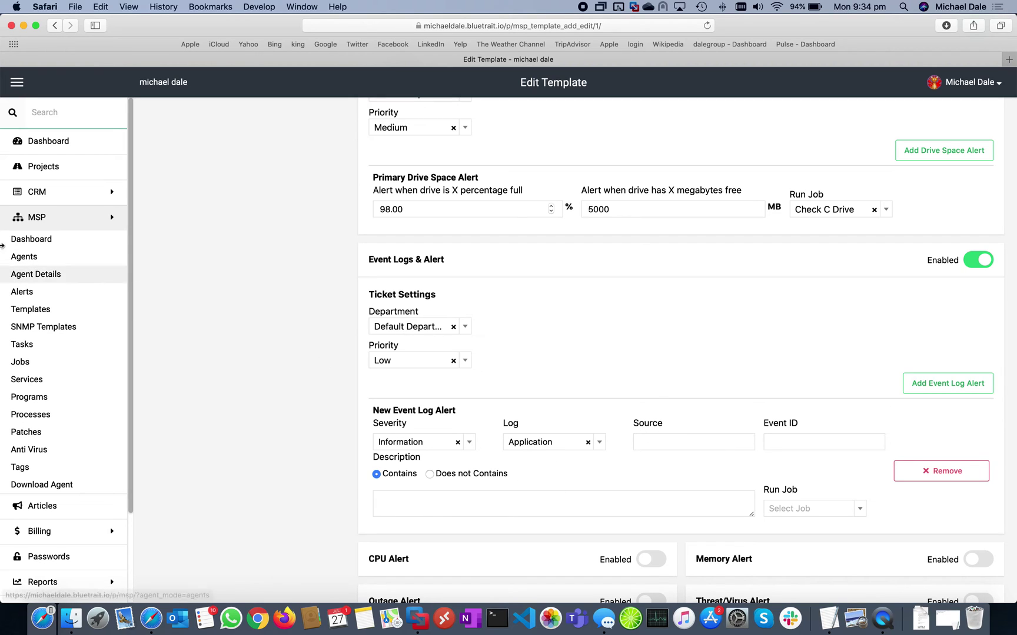
Open the event log of the DESKTOP-V0KDFQ3 agent and look through its entries
{"action": "left_click", "coordinate": [29, 263]}
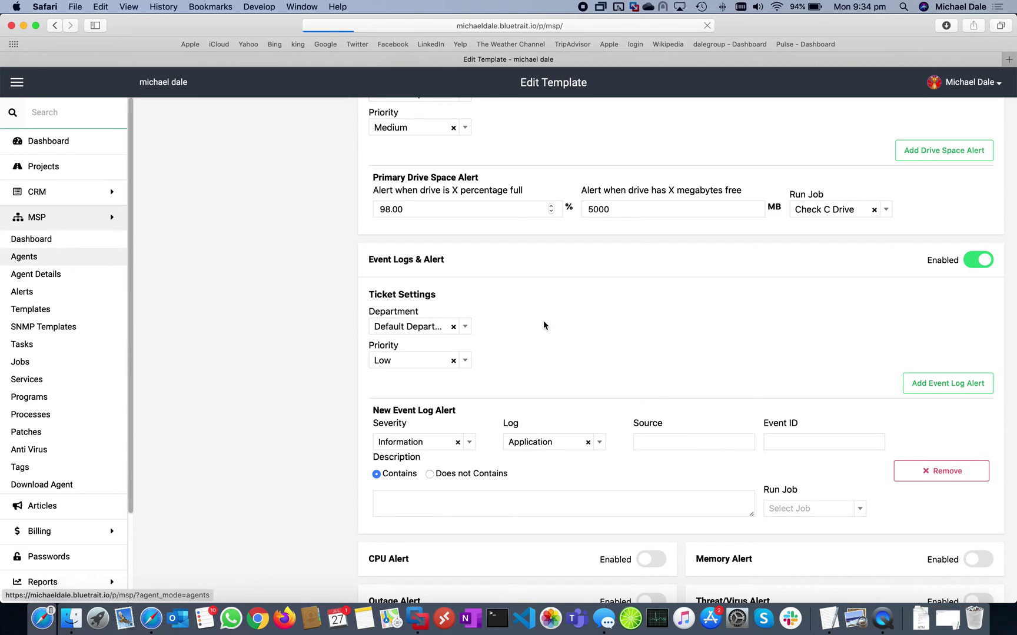
{"action": "left_click", "coordinate": [495, 302]}
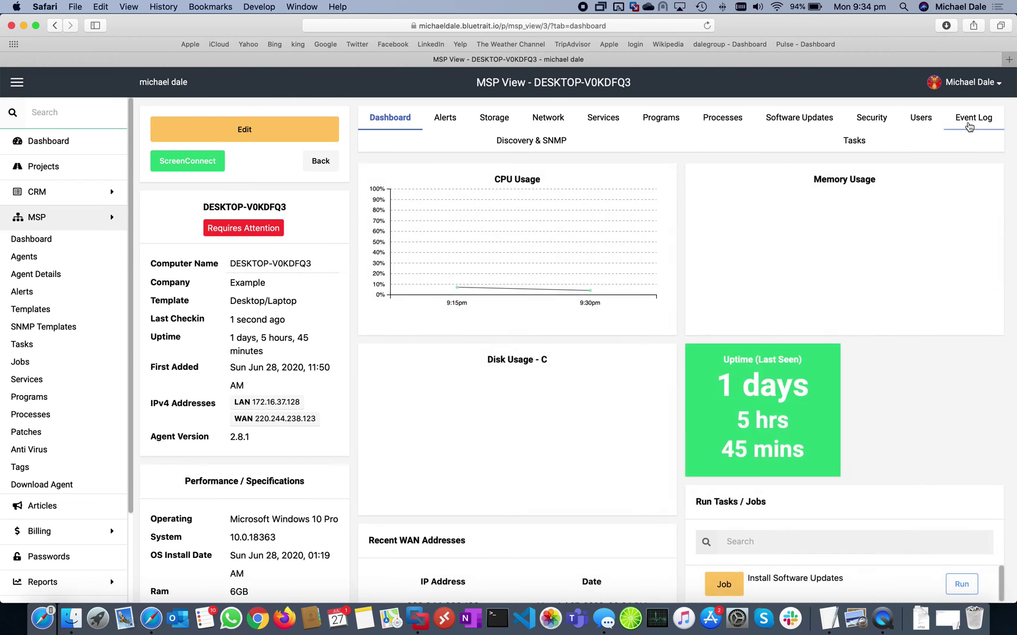
{"action": "left_click", "coordinate": [972, 122]}
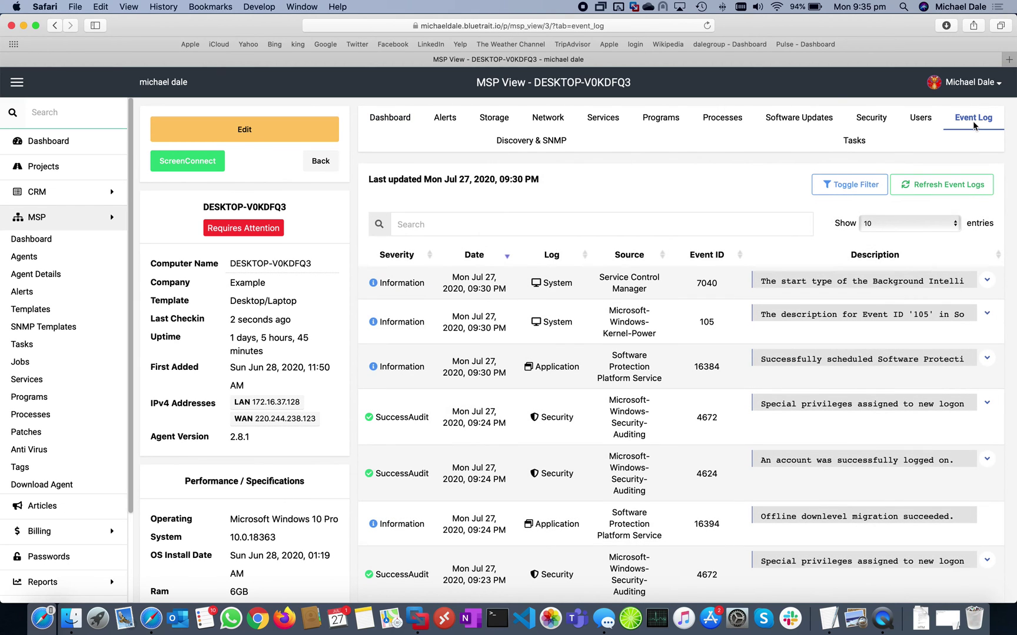
{"action": "scroll", "coordinate": [910, 331], "scroll_direction": "down", "scroll_amount": 10}
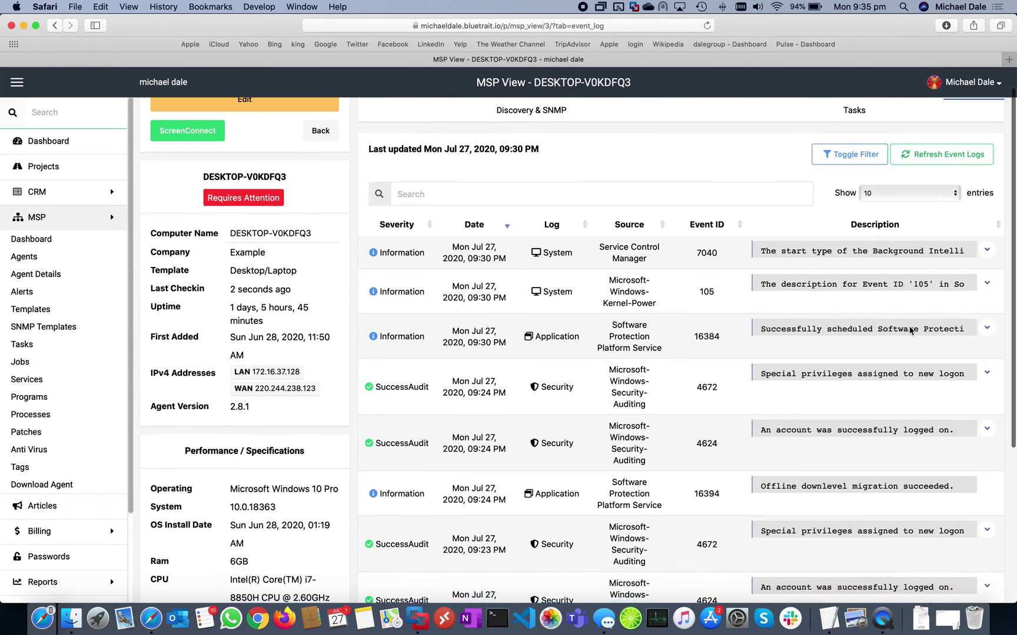
{"action": "scroll", "coordinate": [910, 331], "scroll_direction": "up", "scroll_amount": 9}
{"action": "scroll", "coordinate": [910, 330], "scroll_direction": "up", "scroll_amount": 1}
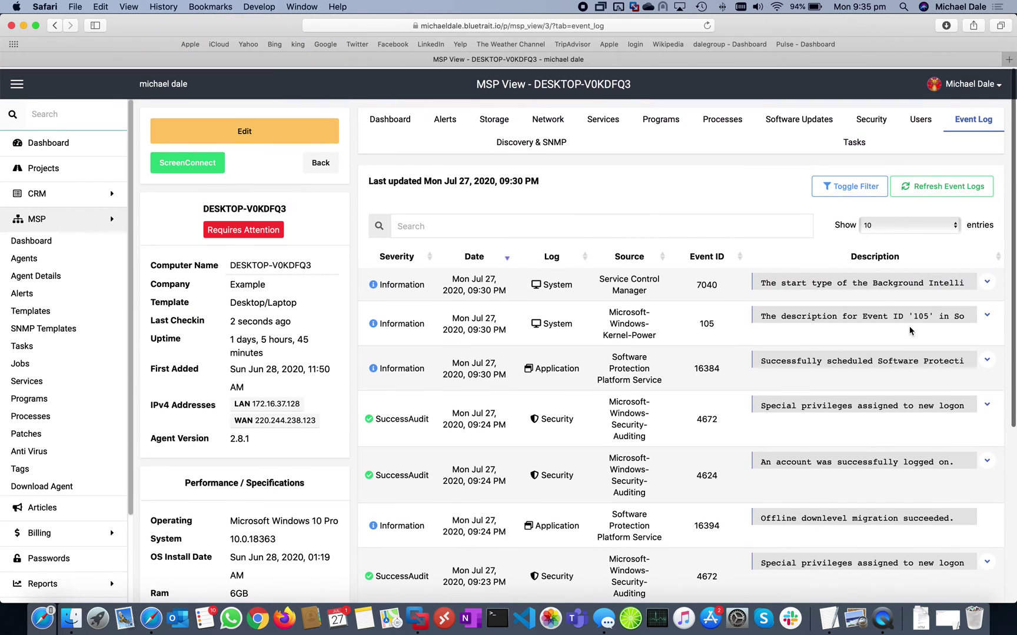
Show the event log filters and filter the entries by Application, System and Security type in turn
{"action": "left_click", "coordinate": [824, 189]}
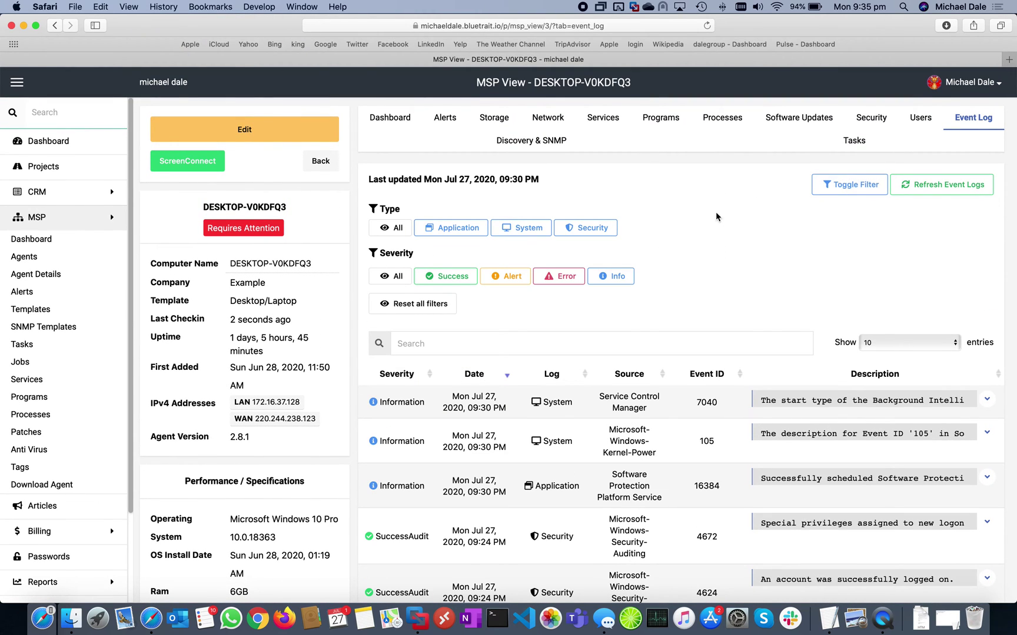
{"action": "left_click", "coordinate": [430, 234]}
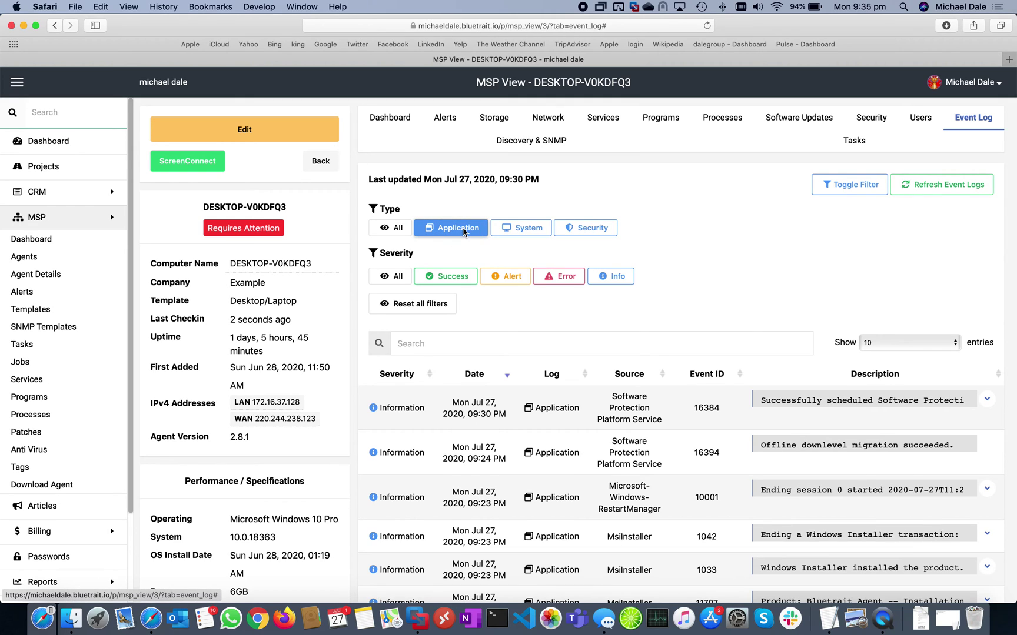
{"action": "left_click", "coordinate": [513, 226]}
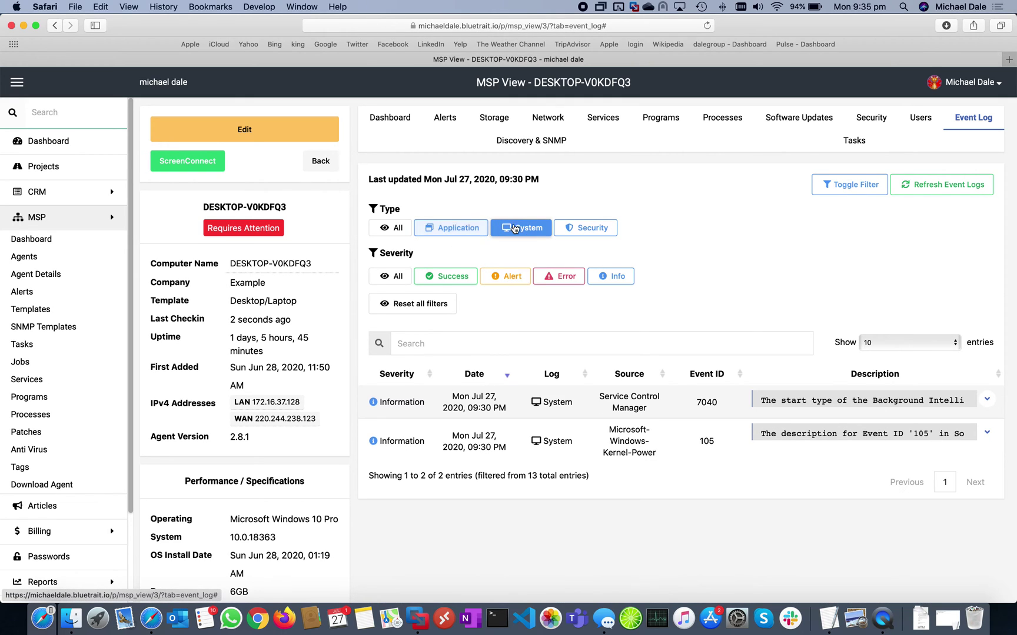
{"action": "left_click", "coordinate": [568, 227]}
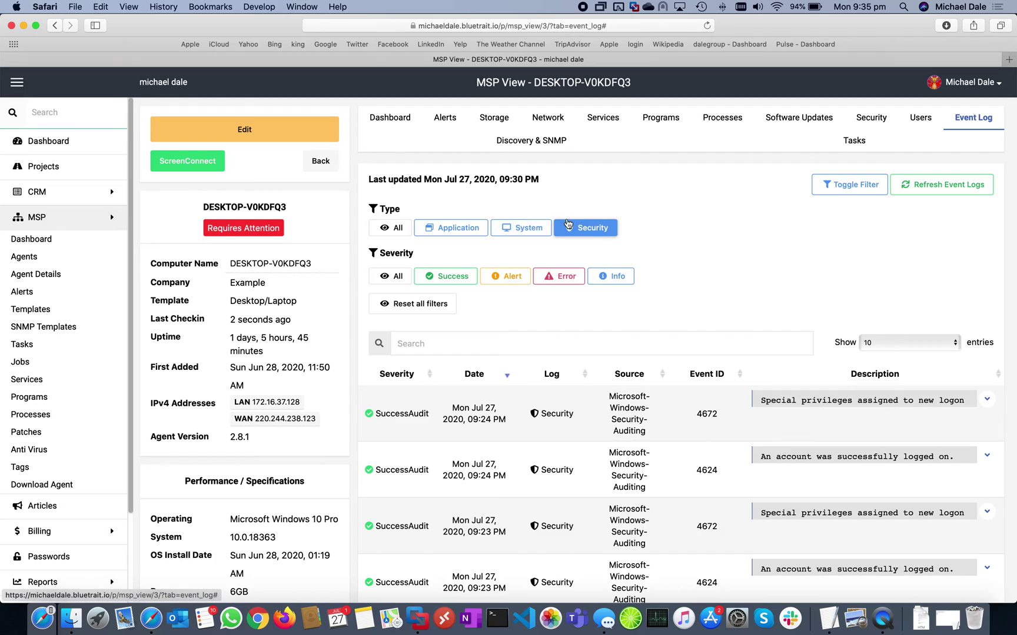
Try the Success, Alert, Error and Info severity filters with different log types, and reset all filters
{"action": "left_click", "coordinate": [444, 275]}
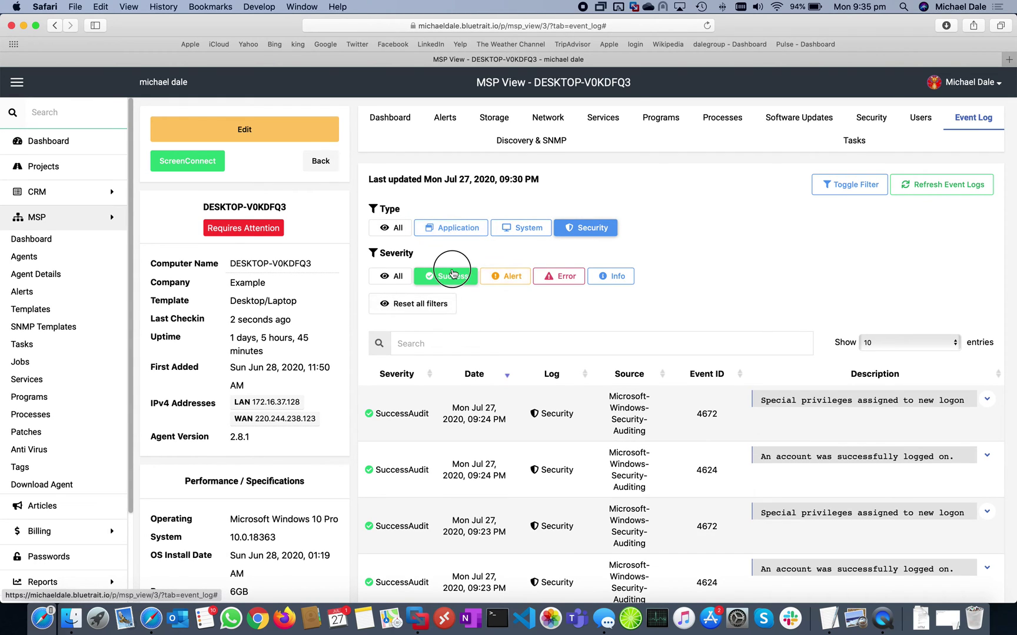
{"action": "left_click", "coordinate": [517, 280]}
{"action": "left_click", "coordinate": [523, 228]}
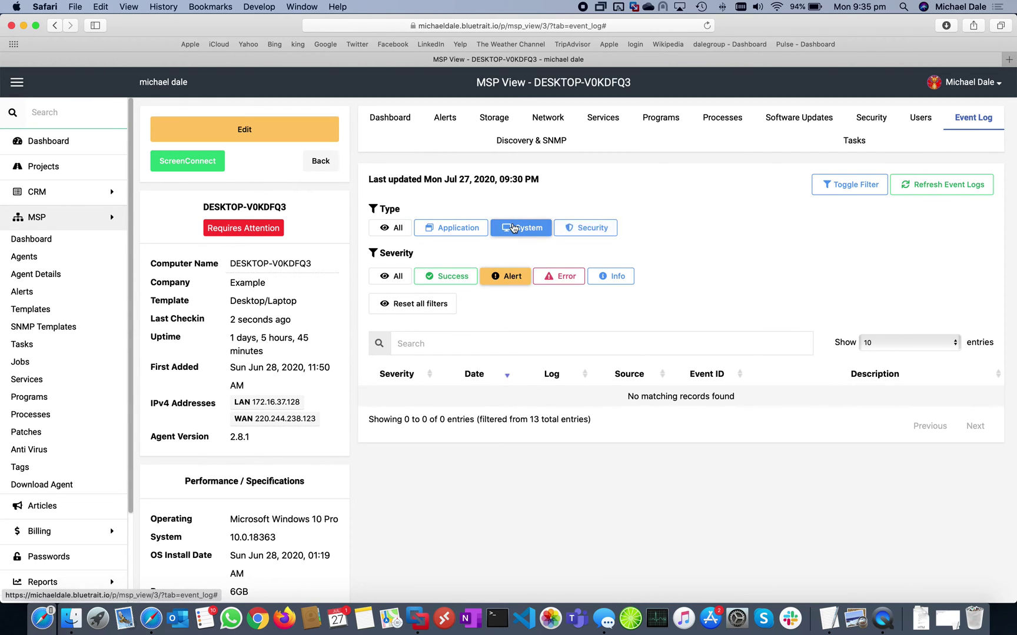
{"action": "left_click", "coordinate": [468, 226]}
{"action": "left_click", "coordinate": [559, 276]}
{"action": "left_click", "coordinate": [609, 276]}
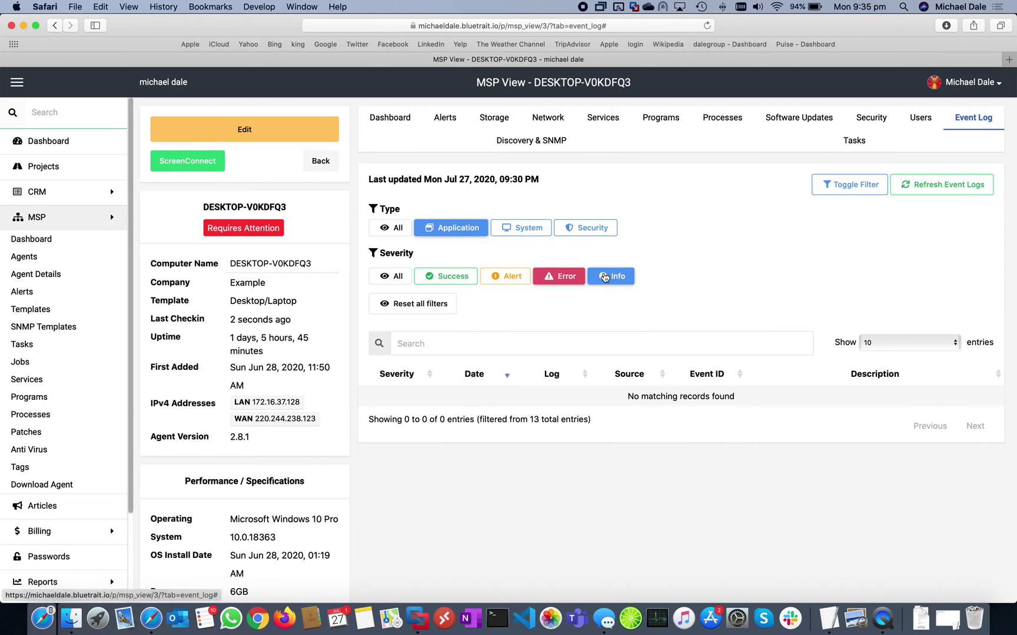
{"action": "left_click", "coordinate": [392, 276]}
{"action": "left_click", "coordinate": [401, 303]}
Look through the unfiltered event log and view the options for the number of entries shown, leaving it at 10
{"action": "scroll", "coordinate": [773, 385], "scroll_direction": "down", "scroll_amount": 5}
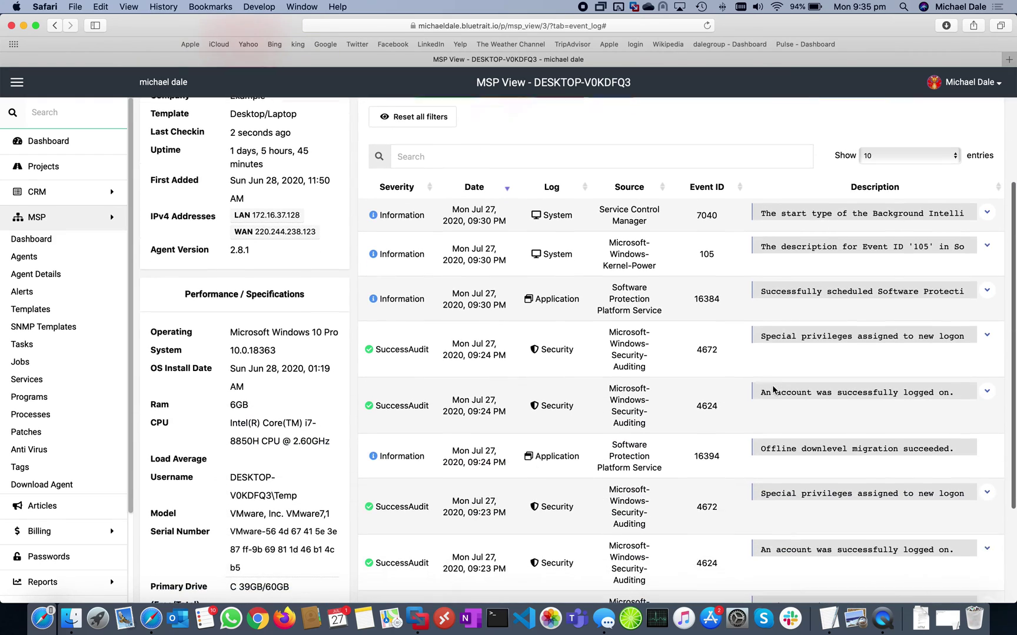
{"action": "scroll", "coordinate": [772, 385], "scroll_direction": "up", "scroll_amount": 3}
{"action": "left_click", "coordinate": [853, 263]}
{"action": "left_click", "coordinate": [831, 202]}
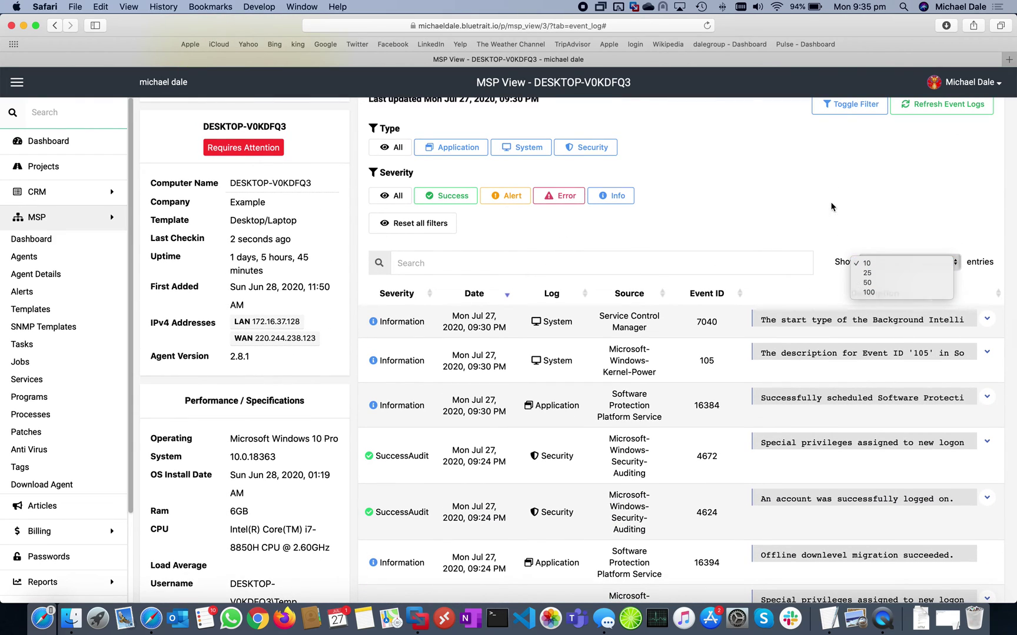
Look through the unfiltered event log, view its second page of entries and return to the first page
{"action": "left_click", "coordinate": [581, 264]}
{"action": "scroll", "coordinate": [657, 353], "scroll_direction": "down", "scroll_amount": 5}
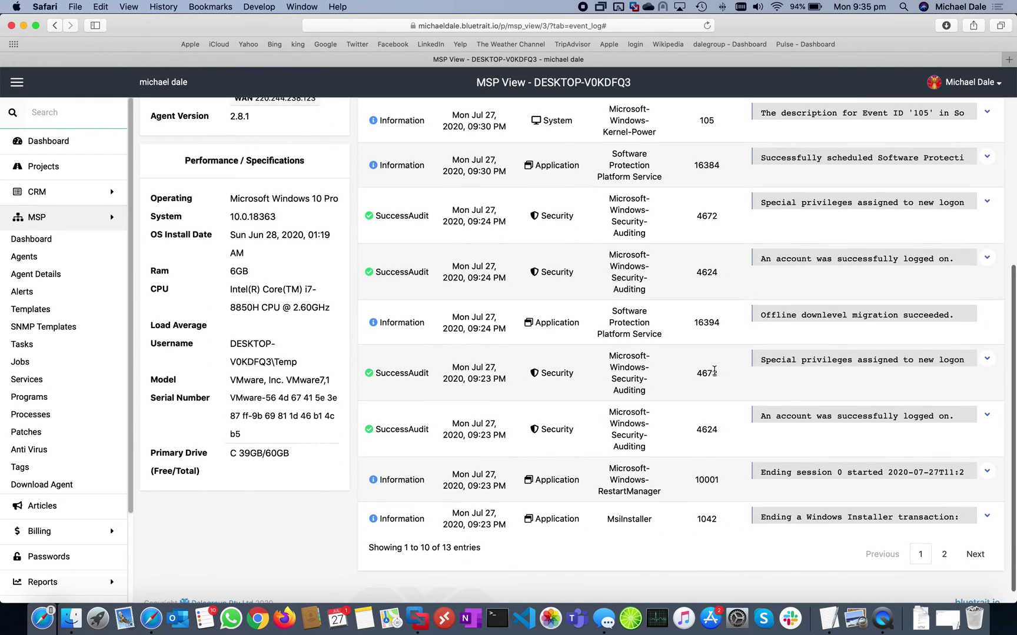
{"action": "left_click", "coordinate": [944, 555]}
{"action": "scroll", "coordinate": [934, 352], "scroll_direction": "up", "scroll_amount": 2}
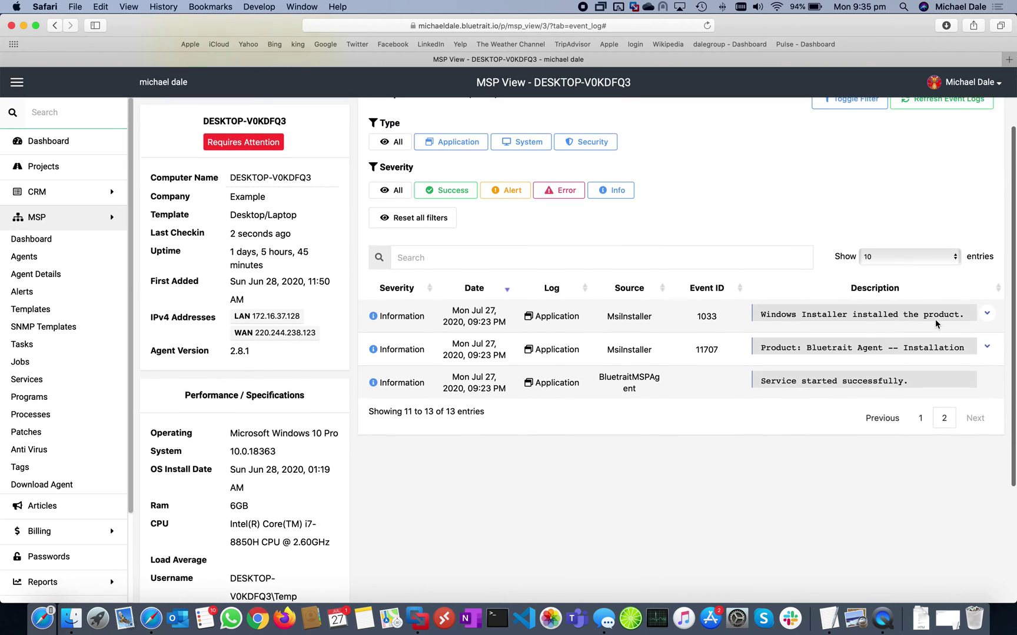
{"action": "left_click", "coordinate": [906, 423]}
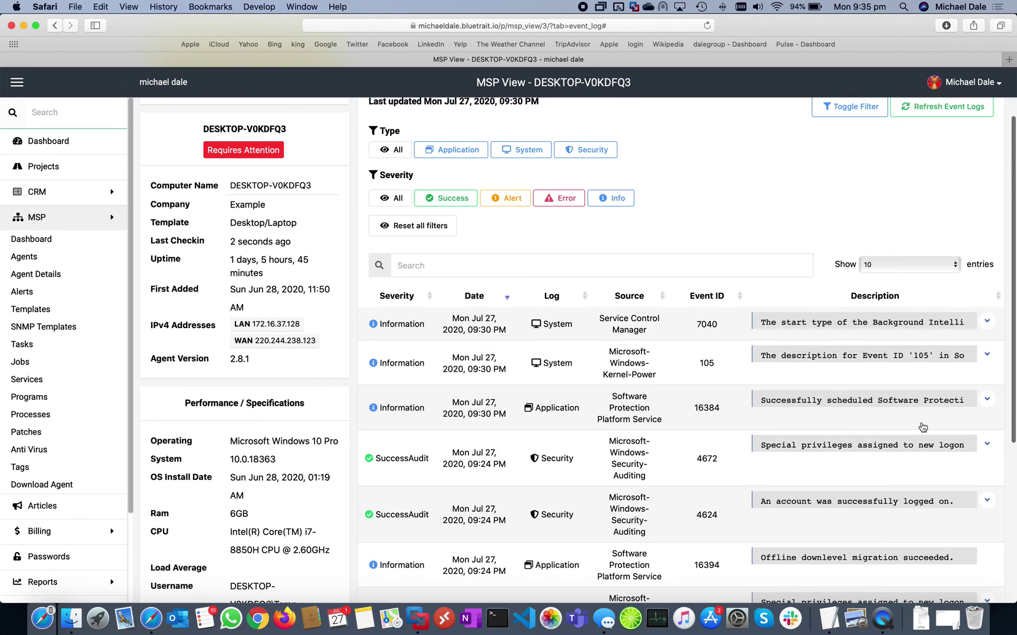
Expand the descriptions of the event ID 7040 and 105 entries and read their full text
{"action": "left_click", "coordinate": [985, 325]}
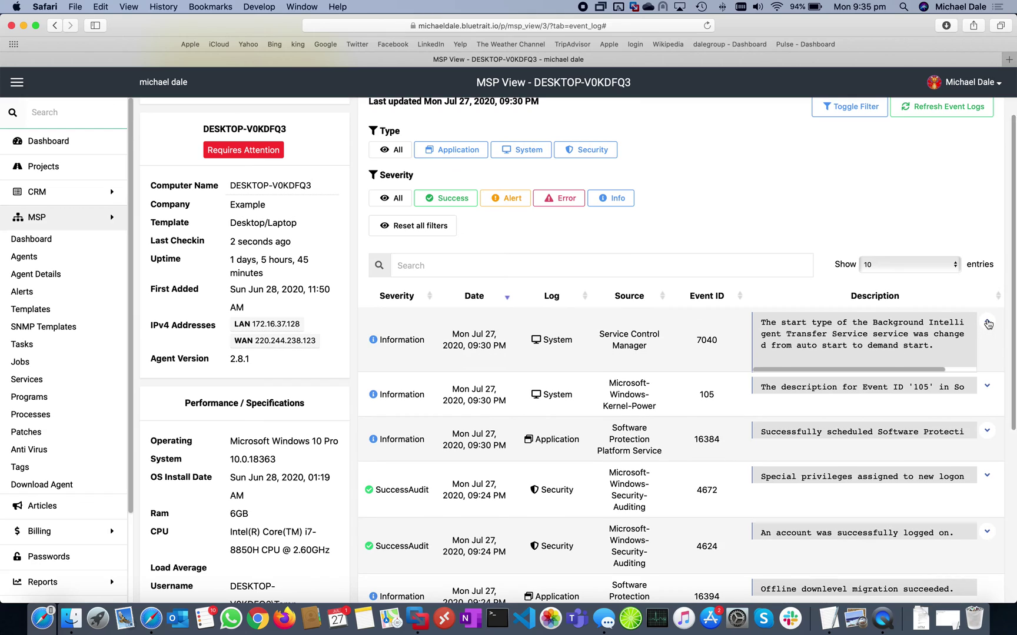
{"action": "left_click", "coordinate": [986, 384]}
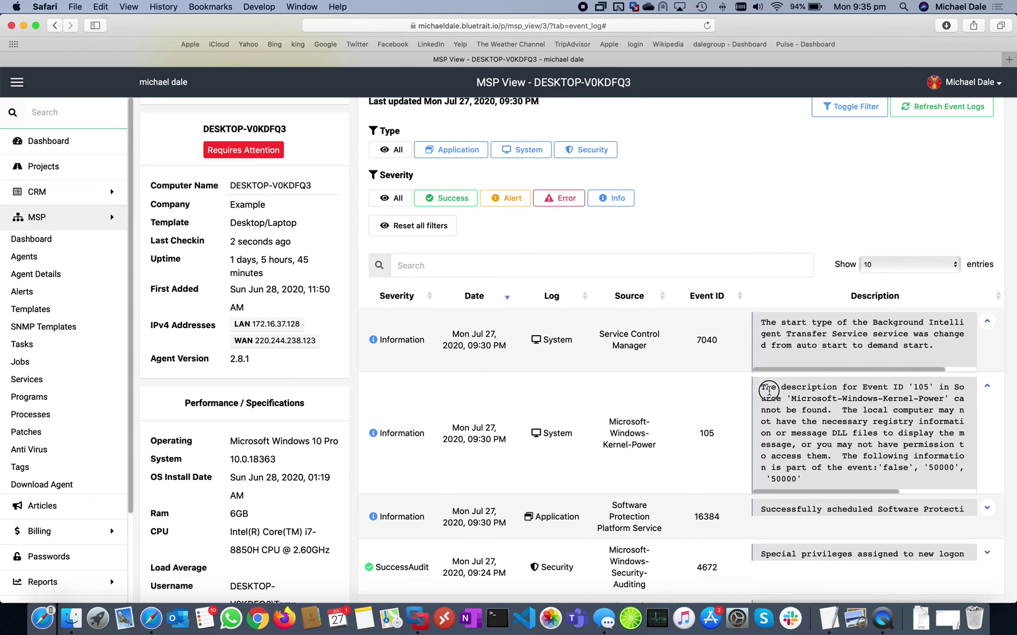
{"action": "left_click_drag", "start_coordinate": [760, 387], "coordinate": [838, 465]}
{"action": "left_click", "coordinate": [671, 410]}
{"action": "left_click_drag", "start_coordinate": [605, 418], "coordinate": [658, 442]}
{"action": "left_click", "coordinate": [702, 434]}
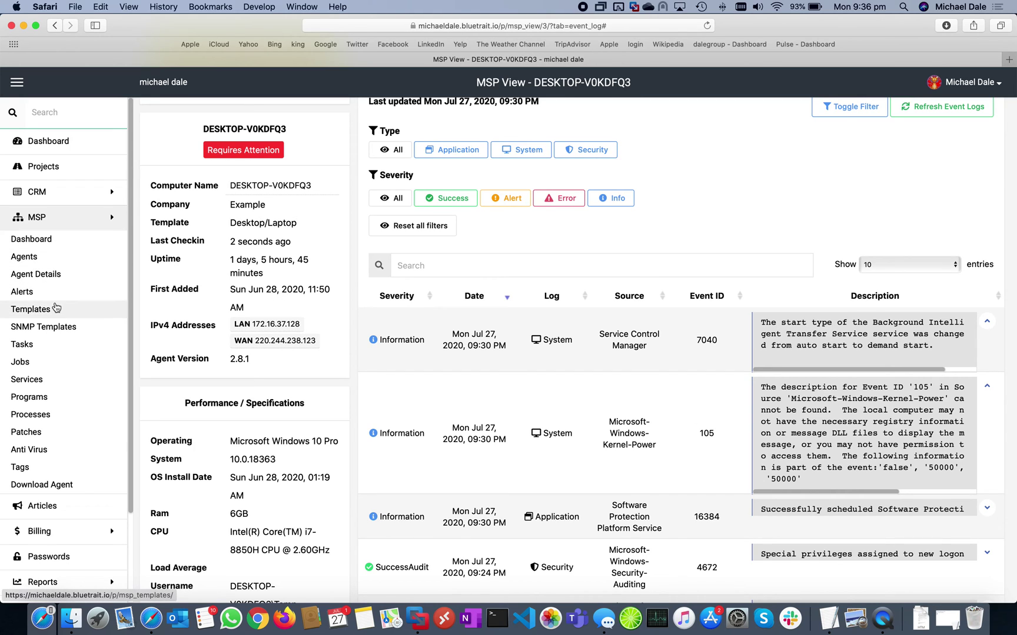
From the MSP dashboard, view the Drive Space alert started May 14, 2020, 11:43 AM, and go back to the alerts list
{"action": "left_click", "coordinate": [31, 239]}
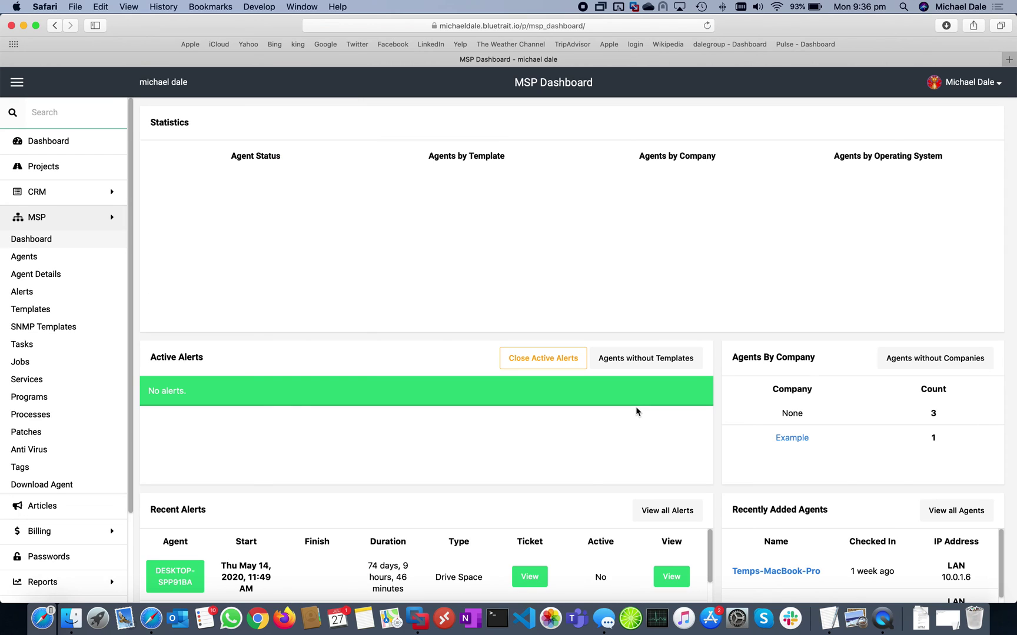
{"action": "scroll", "coordinate": [635, 406], "scroll_direction": "down", "scroll_amount": 4}
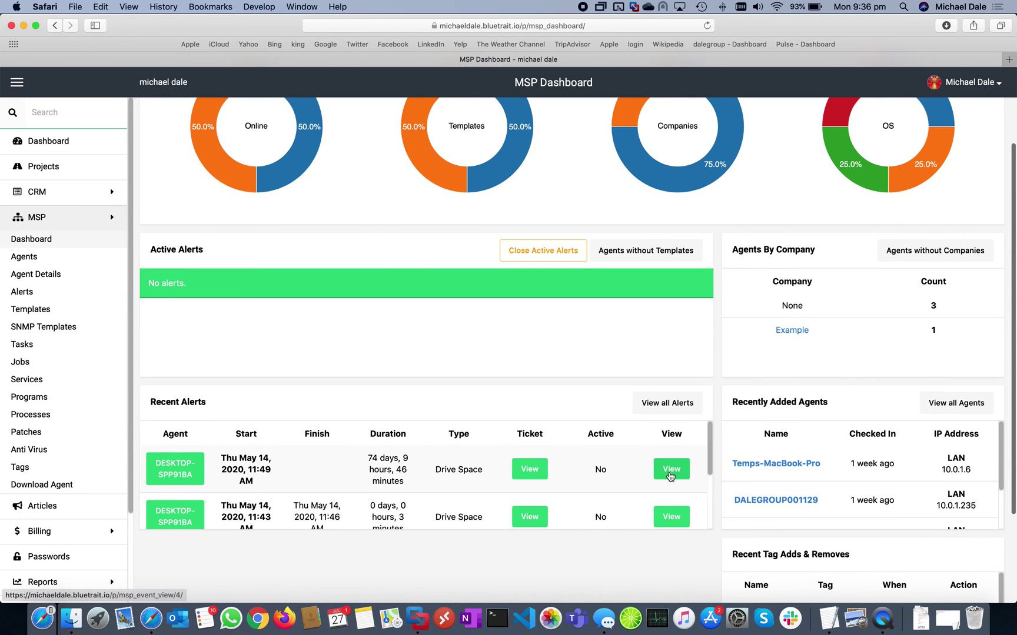
{"action": "scroll", "coordinate": [669, 474], "scroll_direction": "down", "scroll_amount": 2}
{"action": "left_click", "coordinate": [676, 504]}
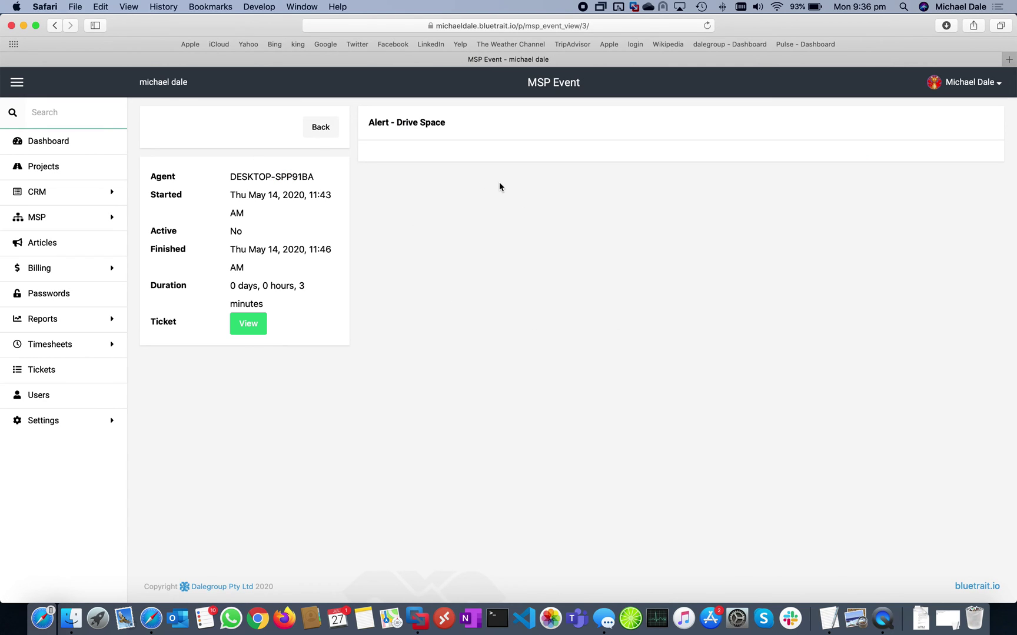
{"action": "left_click", "coordinate": [326, 141]}
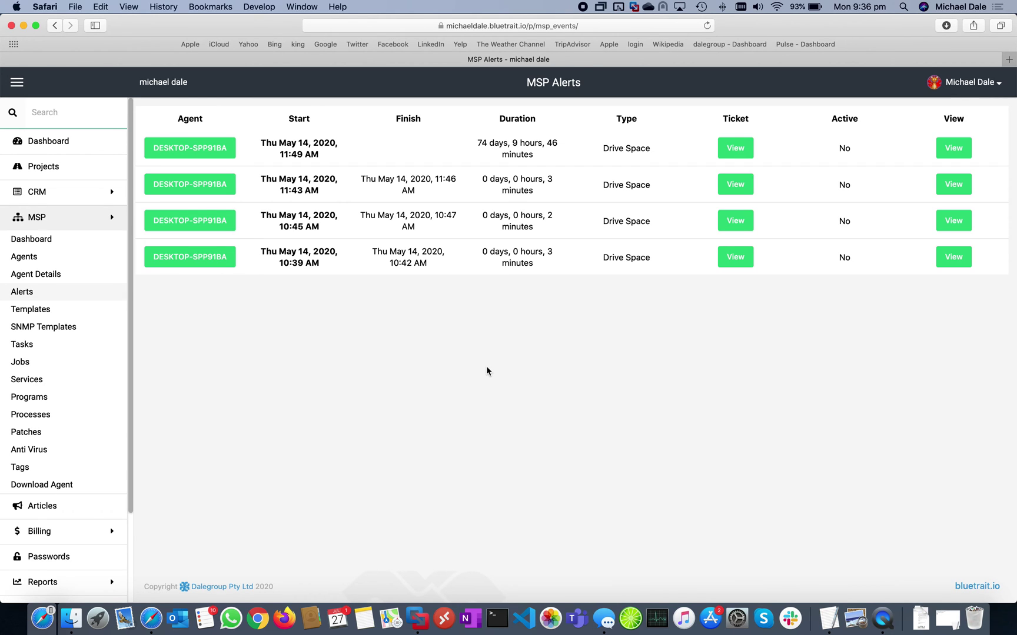
Open the DESKTOP-V0KDFQ3 agent from the agents list, check its agent version and show its event log
{"action": "left_click", "coordinate": [21, 257]}
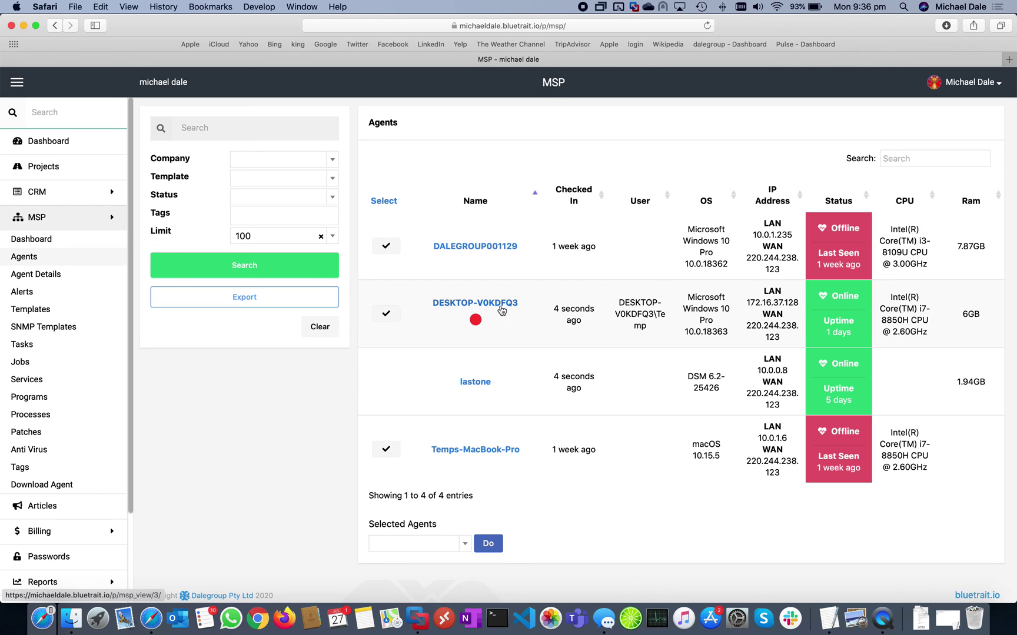
{"action": "left_click", "coordinate": [501, 304]}
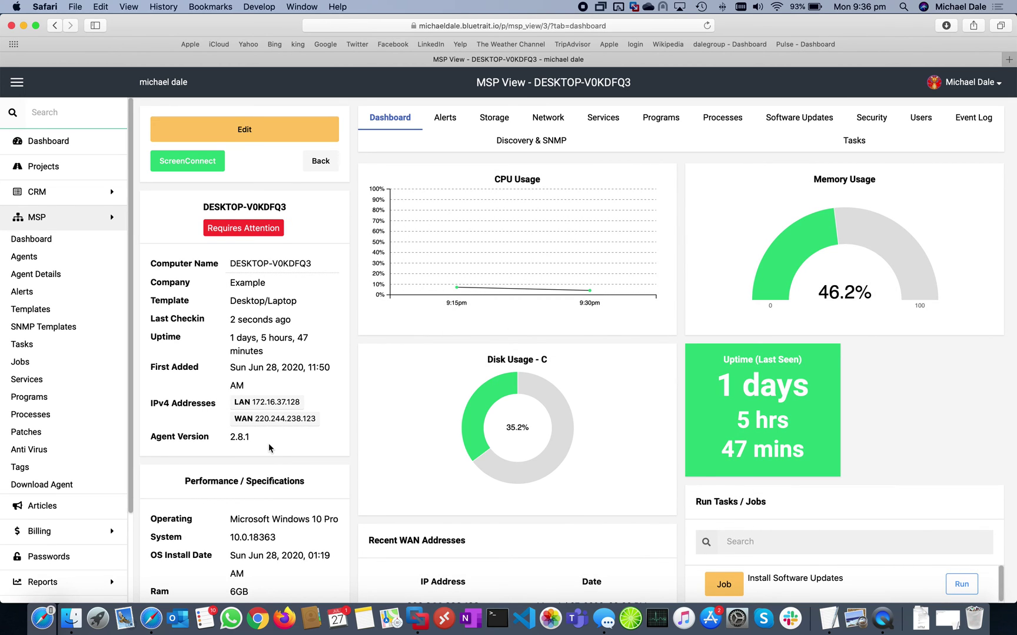
{"action": "double_click", "coordinate": [240, 438]}
{"action": "double_click", "coordinate": [231, 435]}
{"action": "left_click", "coordinate": [970, 121]}
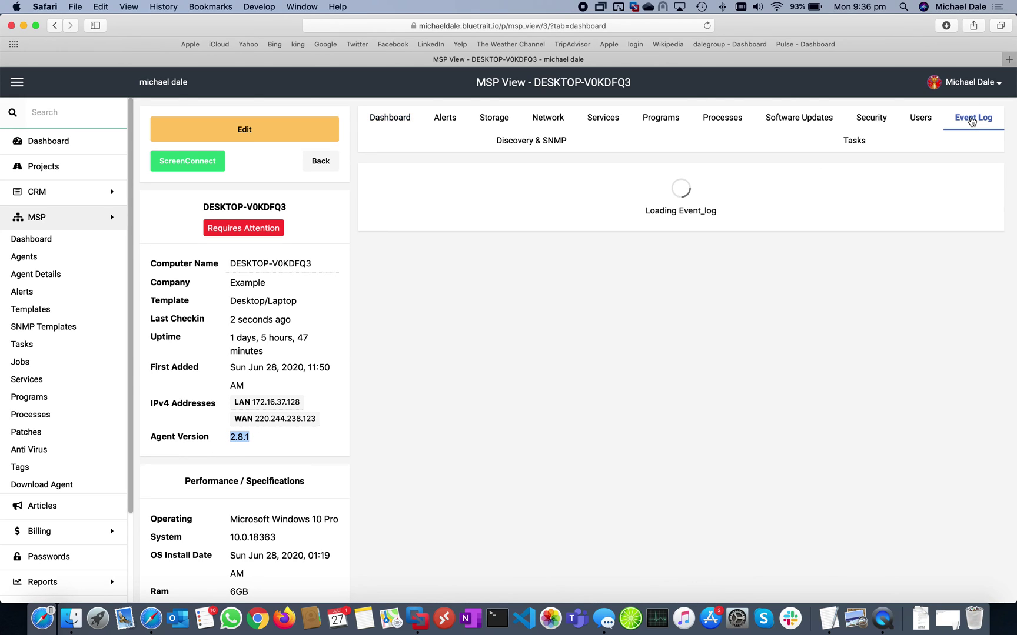
Show the agent's Discovery & SNMP section and examine its Run Discovery option
{"action": "left_click", "coordinate": [585, 141]}
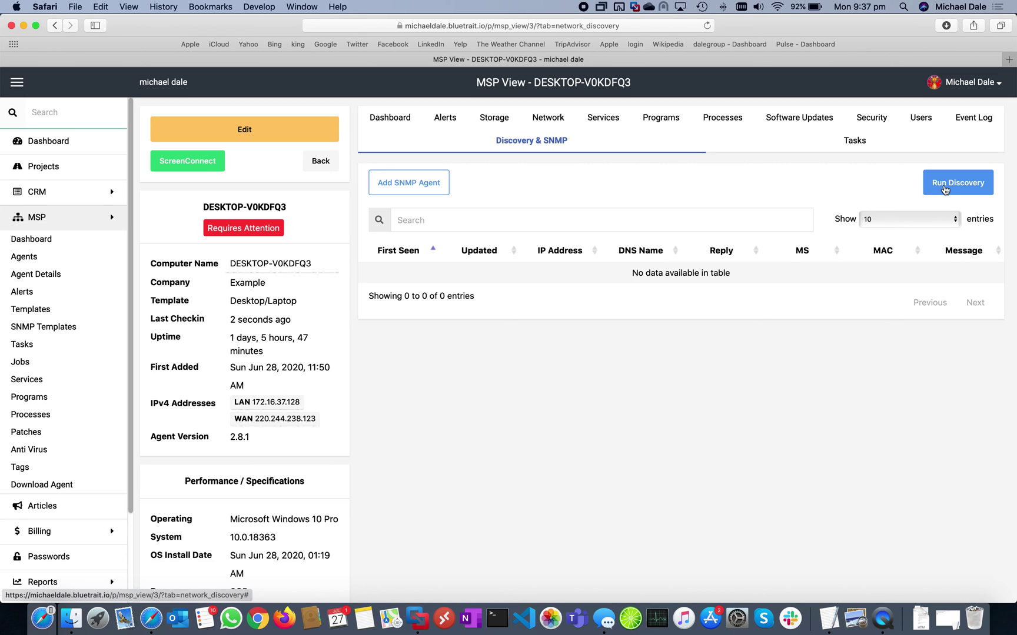
{"action": "left_click", "coordinate": [940, 193]}
{"action": "left_click", "coordinate": [936, 177]}
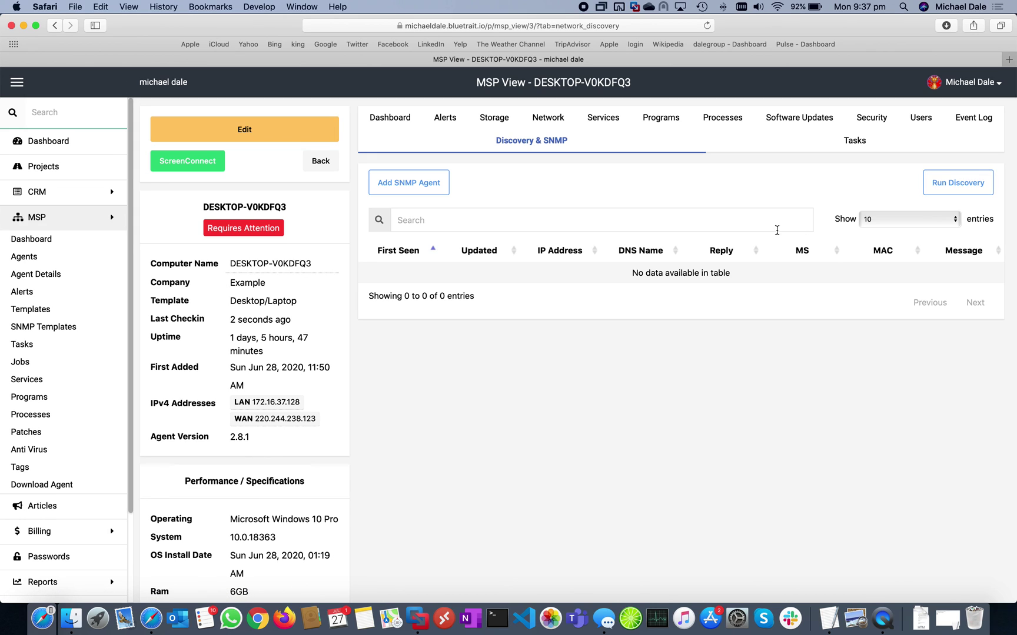
View the statistics on the MSP dashboard and open the agents list
{"action": "left_click", "coordinate": [55, 246]}
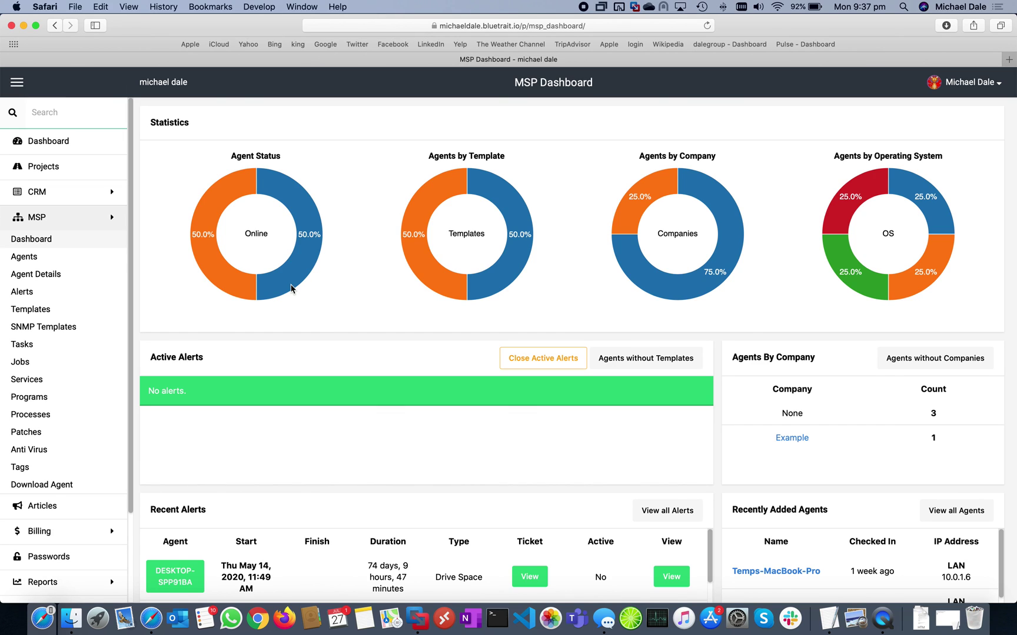
{"action": "left_click", "coordinate": [16, 257]}
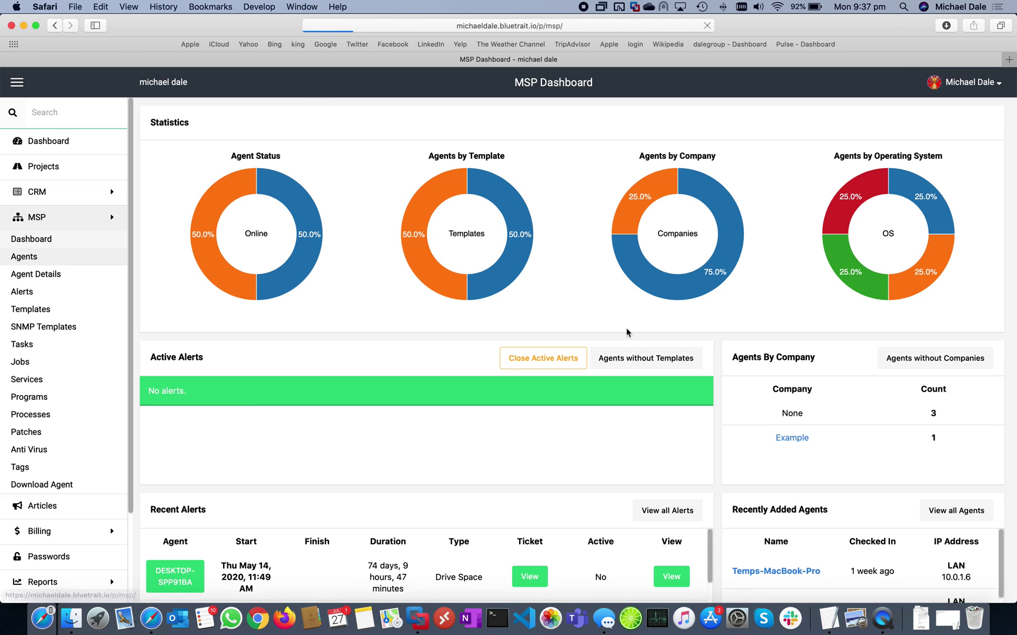